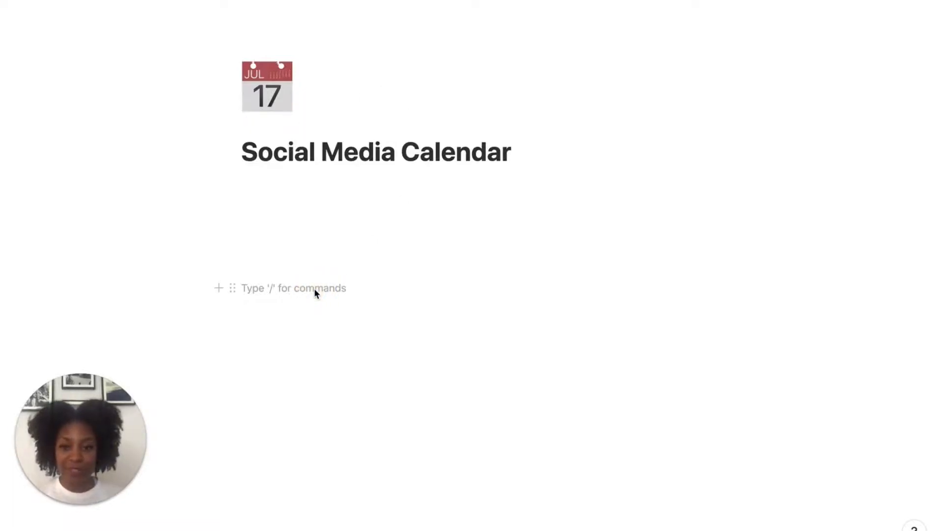
Step: Insert an inline table database below the page title and name it "Instagram Topics"
{"action": "type", "text": "/table"}
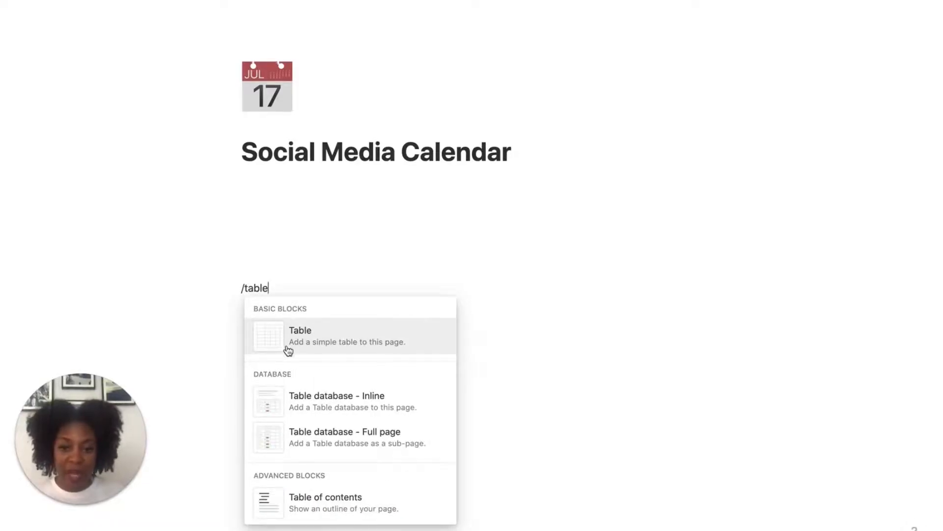
{"action": "left_click", "coordinate": [322, 399]}
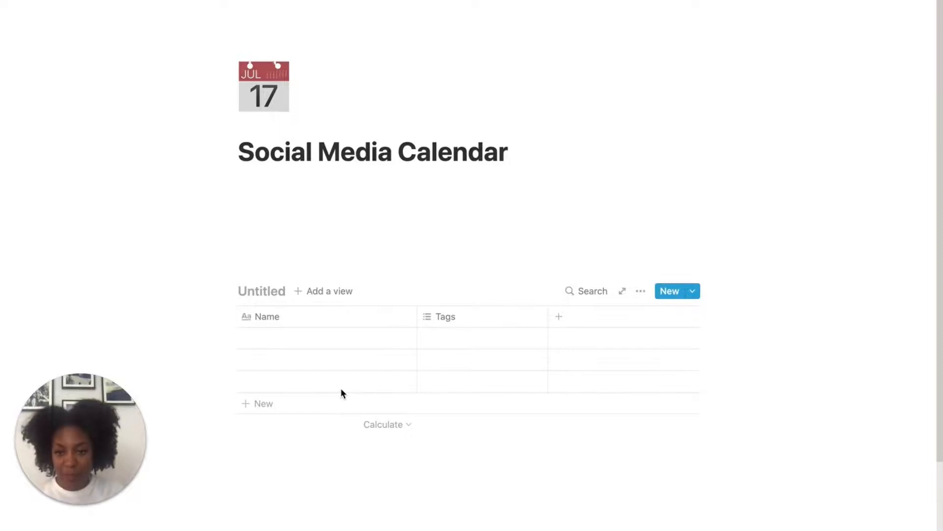
{"action": "type", "text": "Insta"}
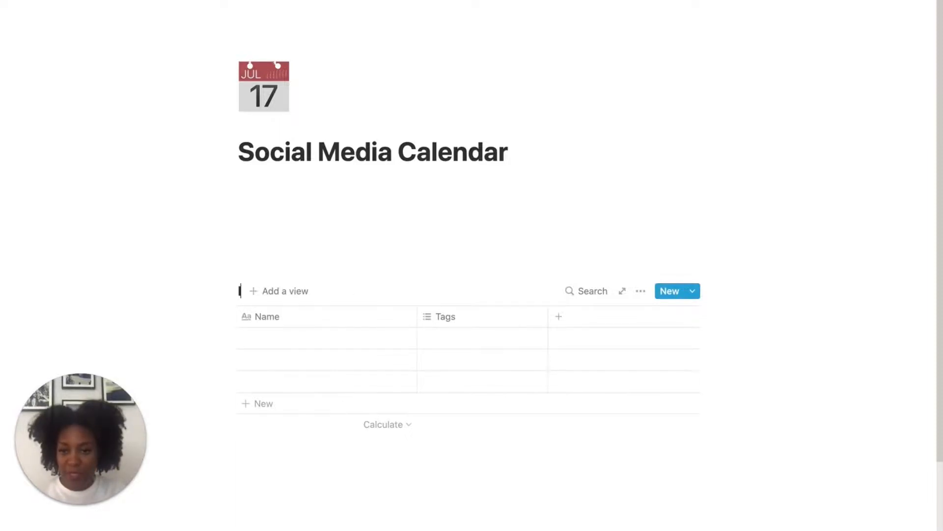
{"action": "type", "text": "gram Topics"}
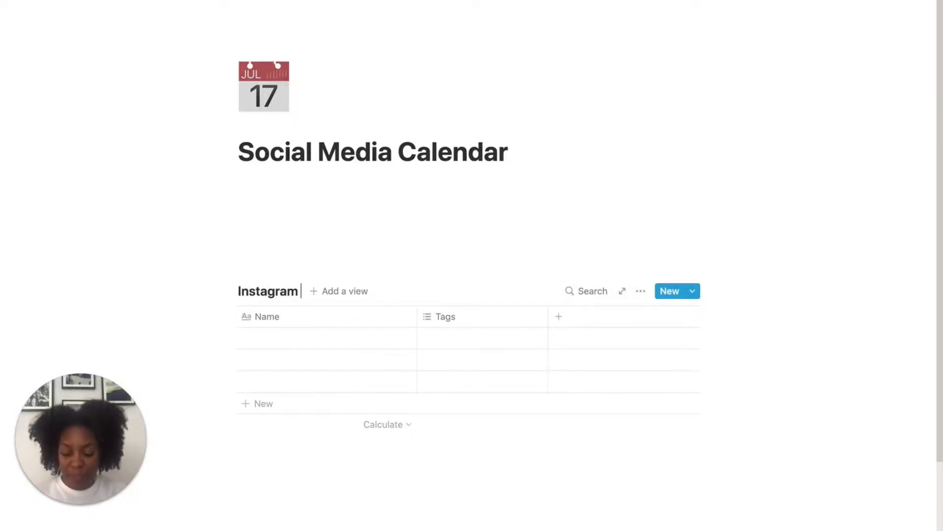
Step: Change the Tags column to the Select type and rename it "Content Pillar"
{"action": "left_click", "coordinate": [444, 316]}
{"action": "mouse_move", "coordinate": [506, 128]}
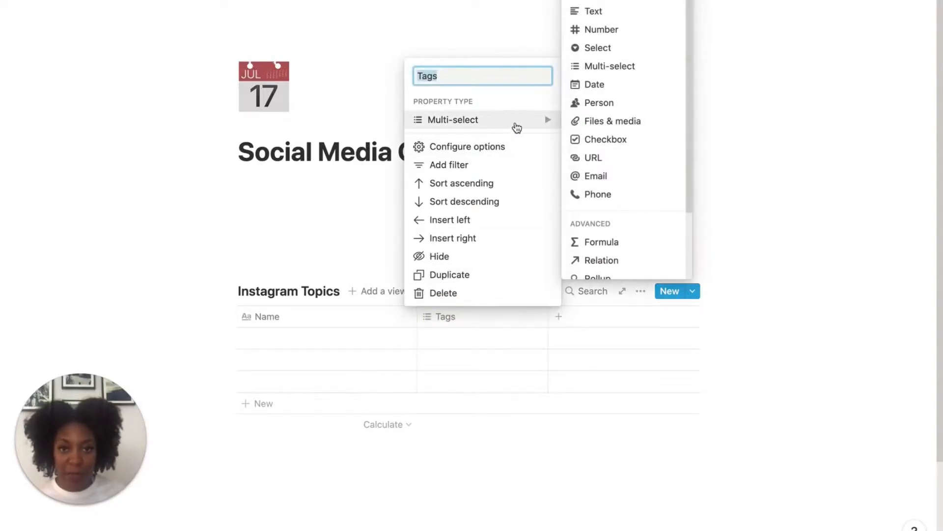
{"action": "left_click", "coordinate": [598, 47]}
{"action": "left_click", "coordinate": [477, 321]}
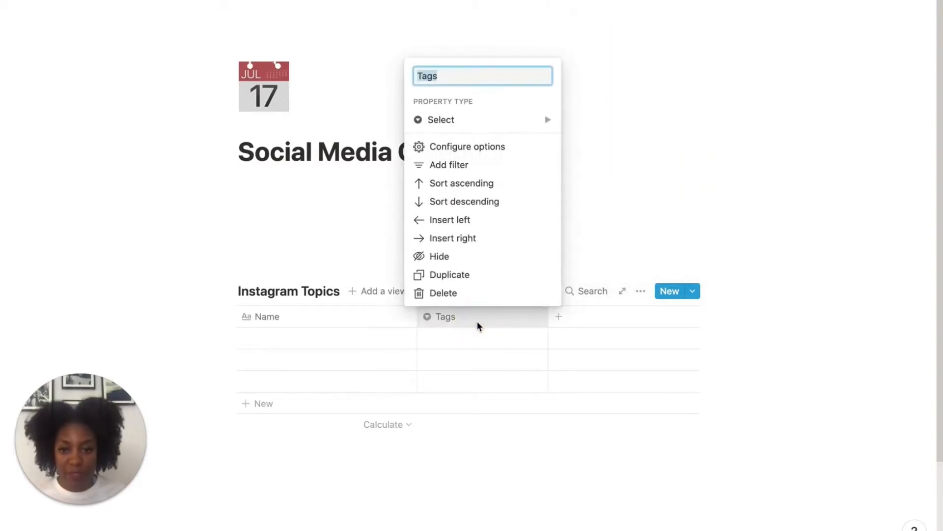
{"action": "type", "text": "Content Pillar"}
{"action": "key", "text": "Return"}
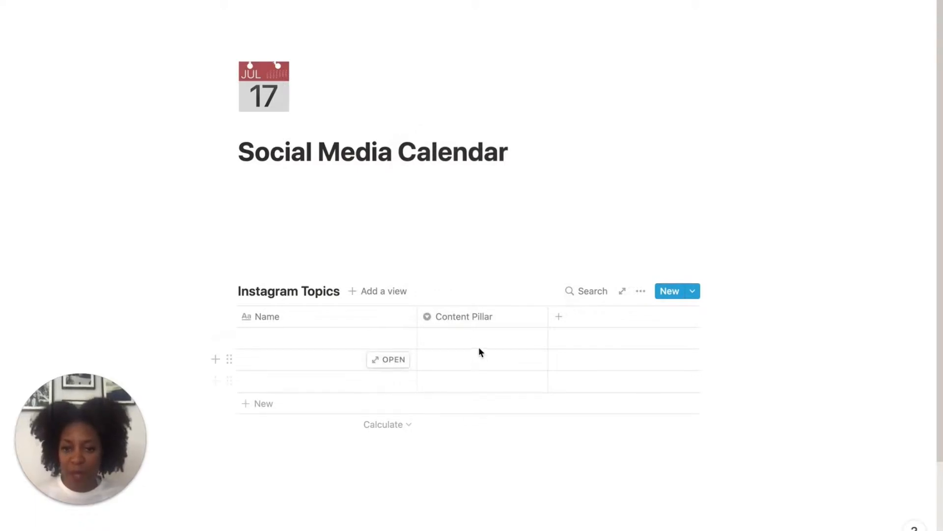
Step: Create the Content Pillar options Content Strategy, Personal Branding and Productivity, keeping only Productivity assigned to the first row
{"action": "left_click", "coordinate": [482, 338]}
{"action": "type", "text": "Con"}
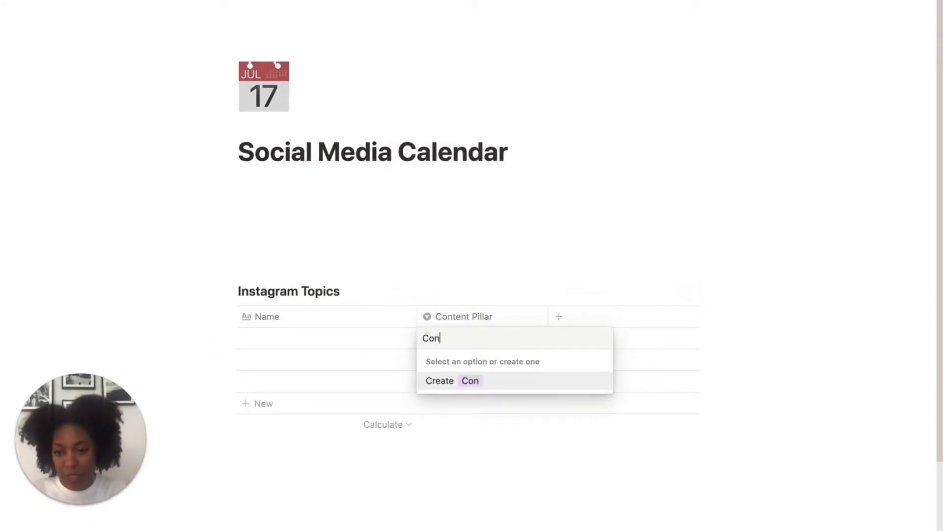
{"action": "type", "text": "tent Strategy"}
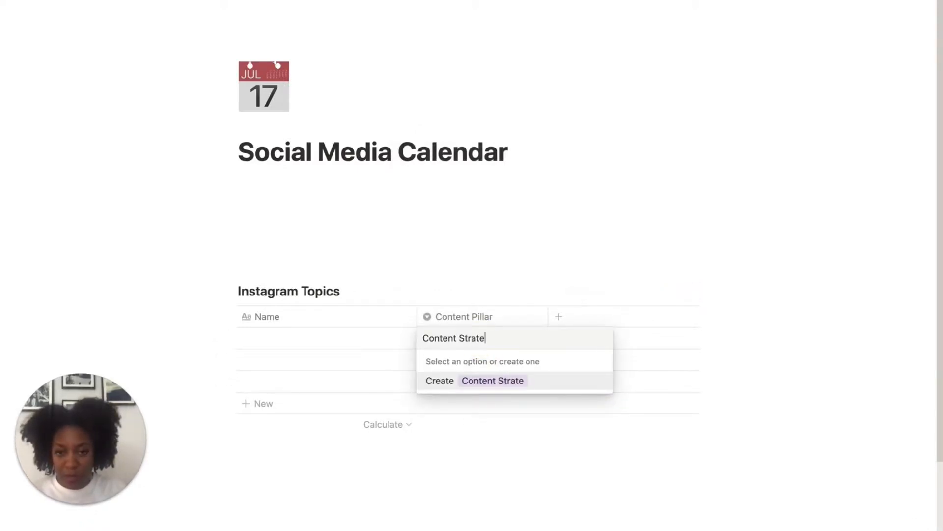
{"action": "key", "text": "Return"}
{"action": "left_click", "coordinate": [482, 338]}
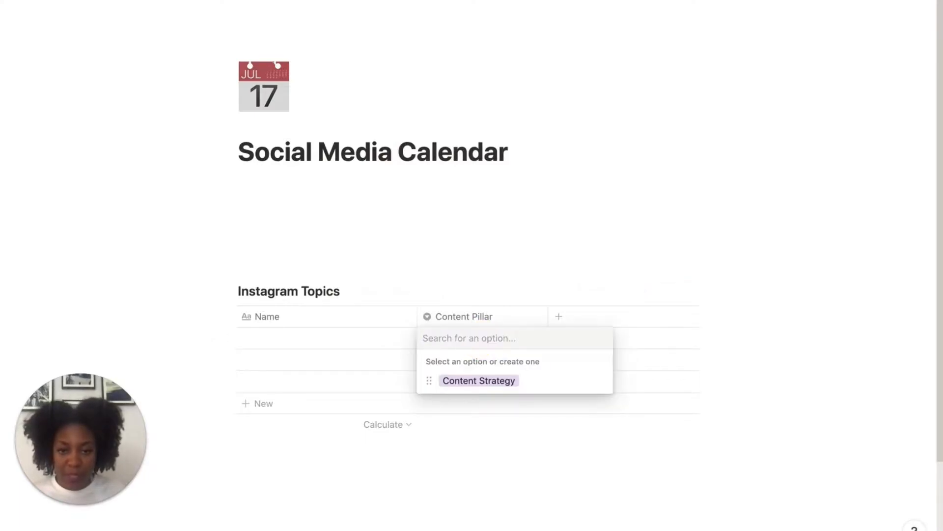
{"action": "key", "text": "BackSpace"}
{"action": "type", "text": "Personal Branding"}
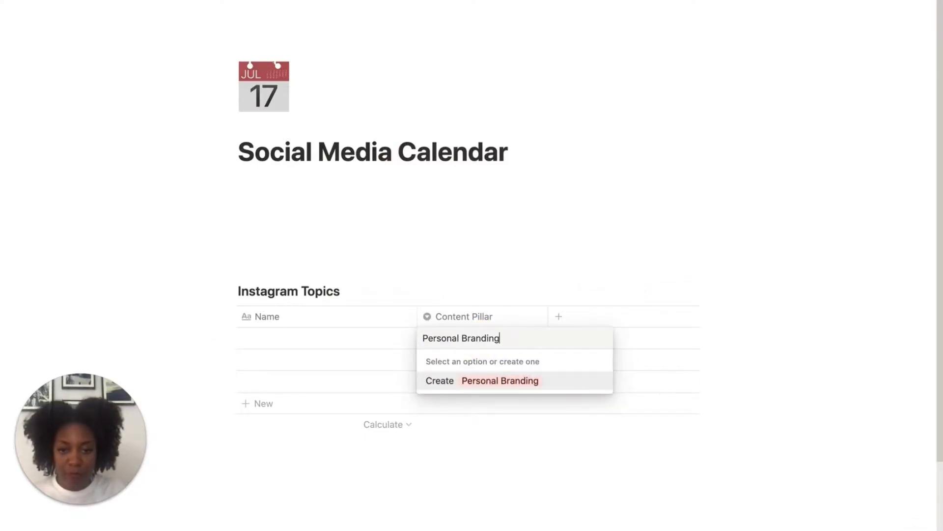
{"action": "key", "text": "Return"}
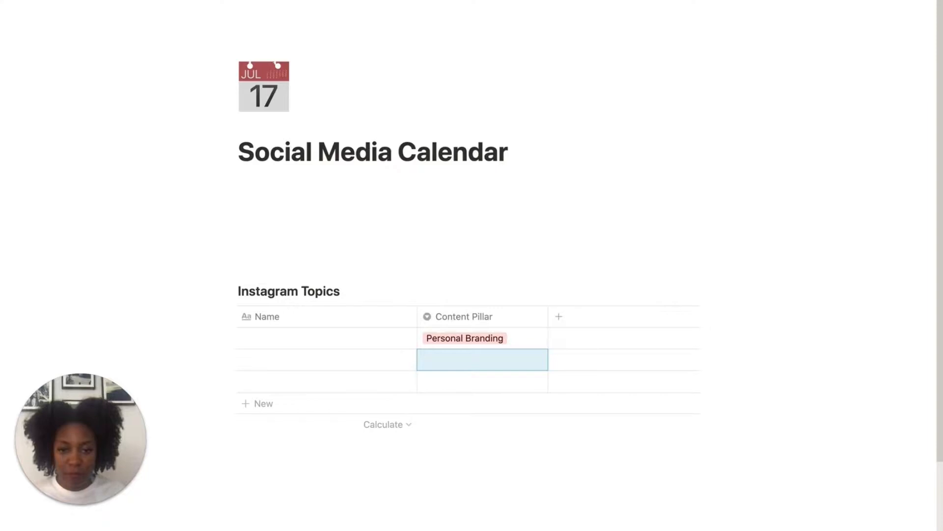
{"action": "left_click", "coordinate": [518, 342]}
{"action": "key", "text": "BackSpace"}
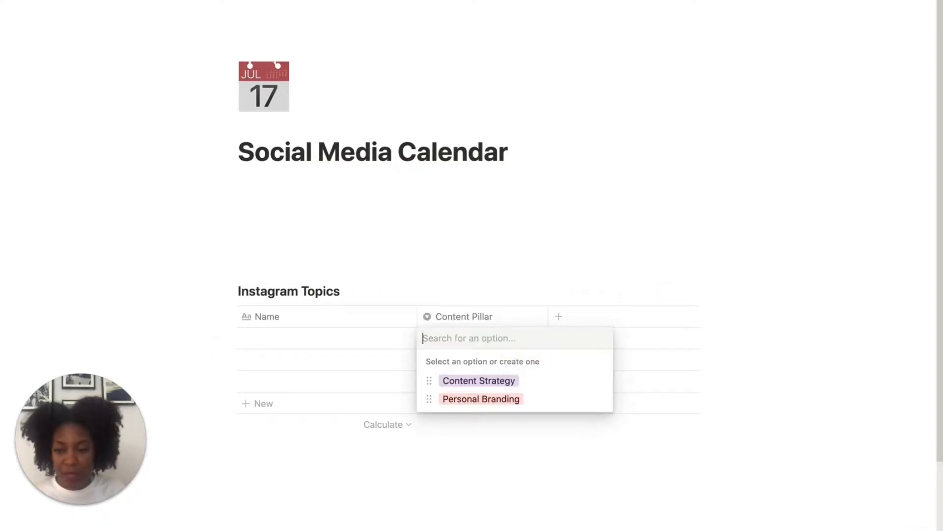
{"action": "type", "text": "Productivity"}
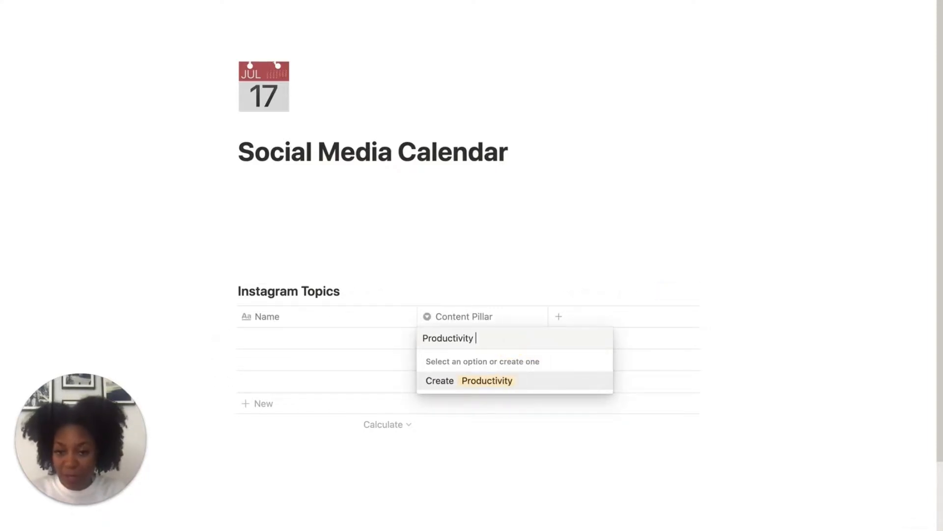
{"action": "key", "text": "Return"}
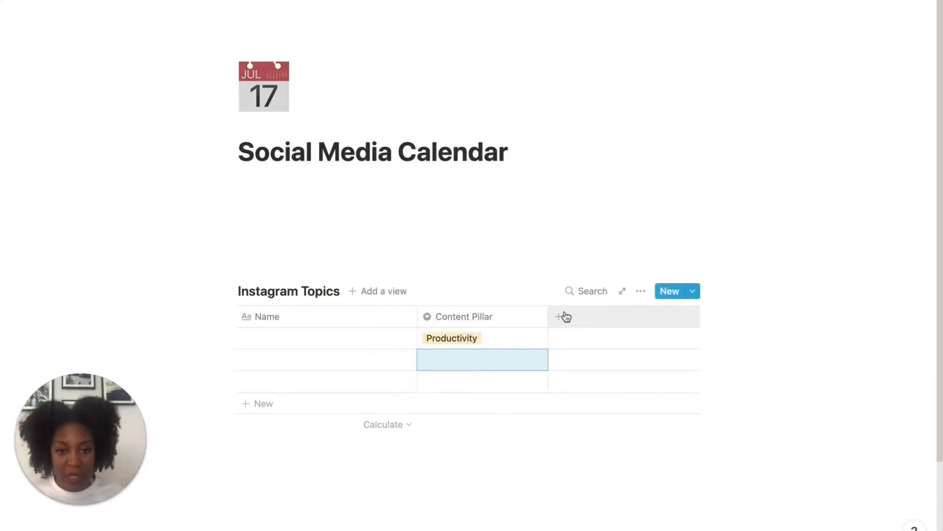
Step: Add a Select column after Content Pillar and try to name it "Visual Style"
{"action": "left_click", "coordinate": [565, 316]}
{"action": "left_click", "coordinate": [594, 144]}
{"action": "left_click", "coordinate": [746, 55]}
{"action": "left_click", "coordinate": [616, 315]}
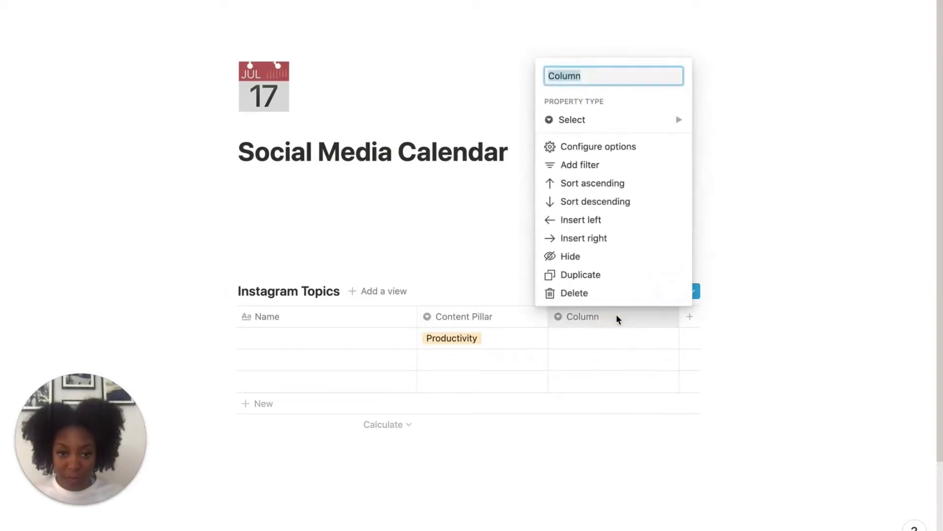
{"action": "type", "text": "Visual"}
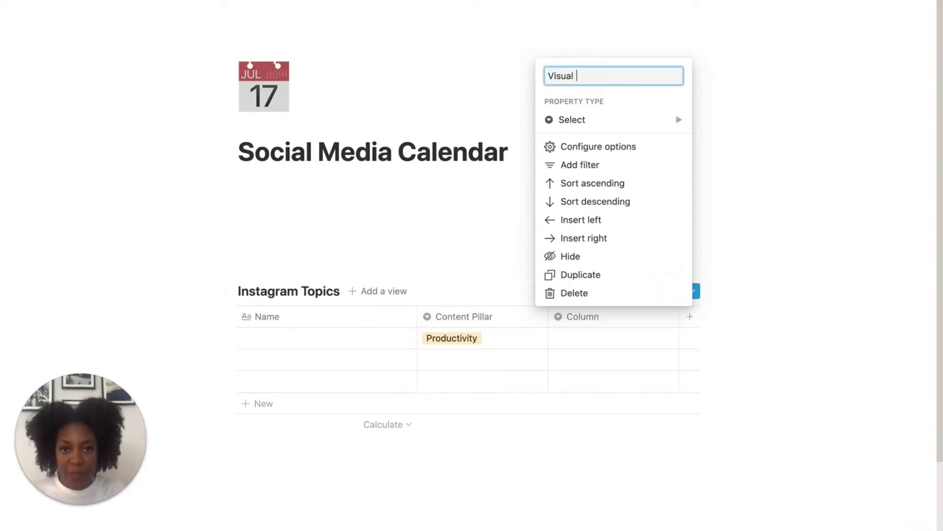
{"action": "type", "text": " Style"}
{"action": "key", "text": "Return"}
Step: Create the options IG TV and Reel in the first row of the new Select column
{"action": "left_click", "coordinate": [609, 341]}
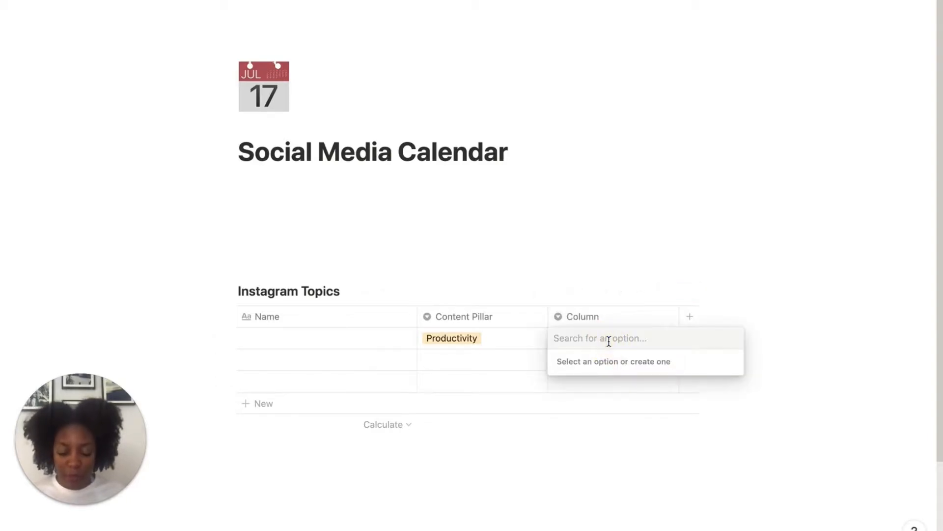
{"action": "type", "text": "IG TV"}
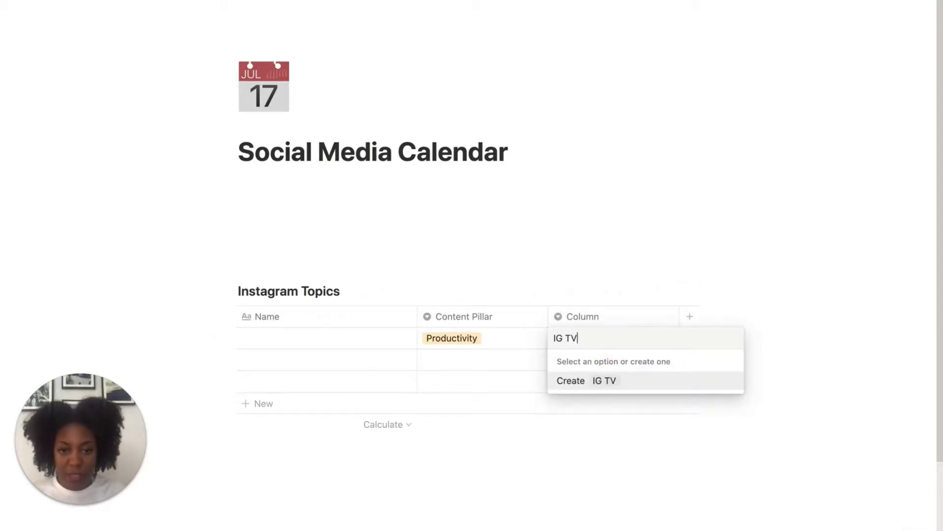
{"action": "key", "text": "Return"}
{"action": "left_click", "coordinate": [629, 341]}
{"action": "key", "text": "BackSpace"}
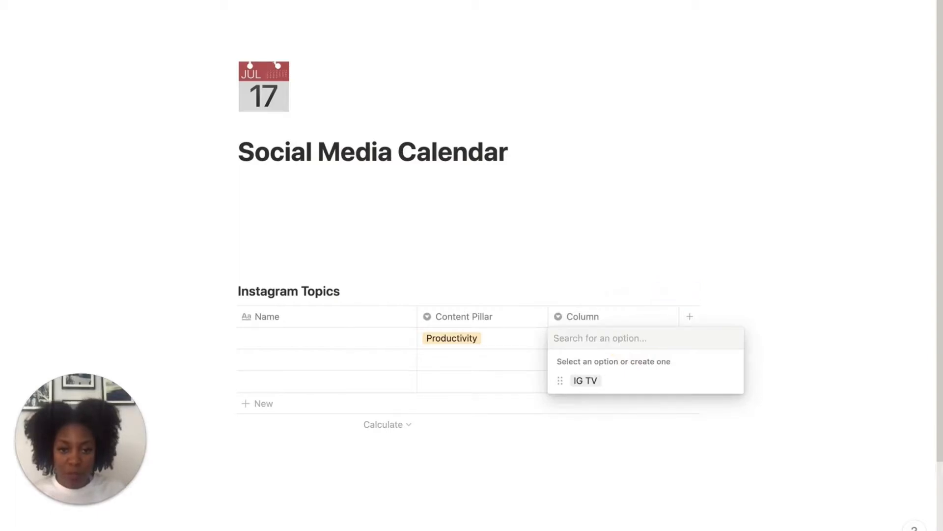
{"action": "type", "text": "Ta"}
{"action": "key", "text": "BackSpace"}
{"action": "key", "text": "BackSpace"}
{"action": "type", "text": "Reel"}
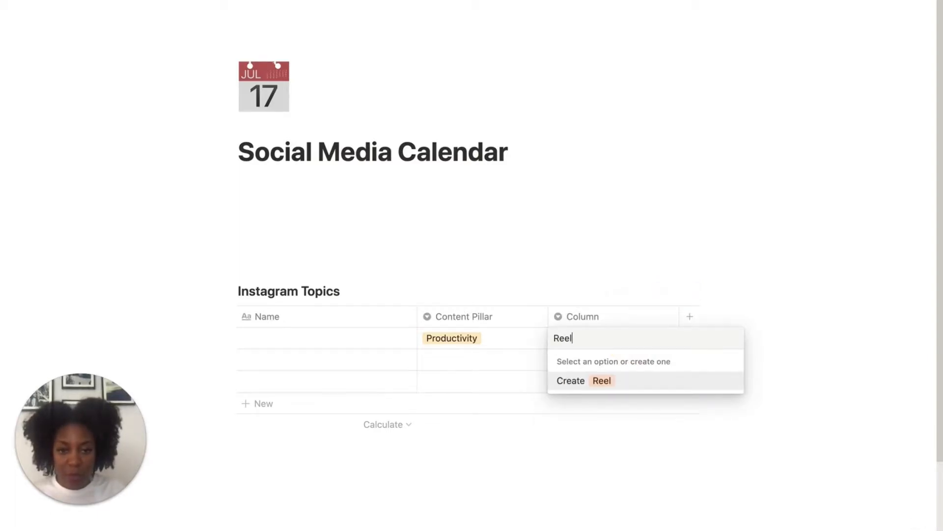
{"action": "key", "text": "Return"}
Step: Create the options Carousel Post and Brand Photo in the same column, and clear the first row's cell
{"action": "left_click", "coordinate": [608, 338]}
{"action": "key", "text": "BackSpace"}
{"action": "type", "text": "Carousel Post"}
{"action": "key", "text": "Return"}
{"action": "left_click", "coordinate": [627, 337]}
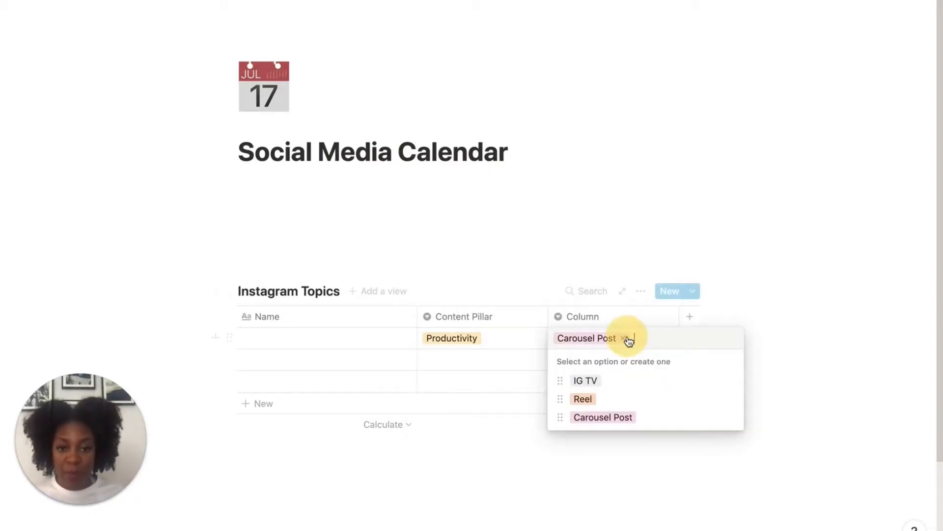
{"action": "left_click", "coordinate": [624, 338]}
{"action": "type", "text": "Brand Photo"}
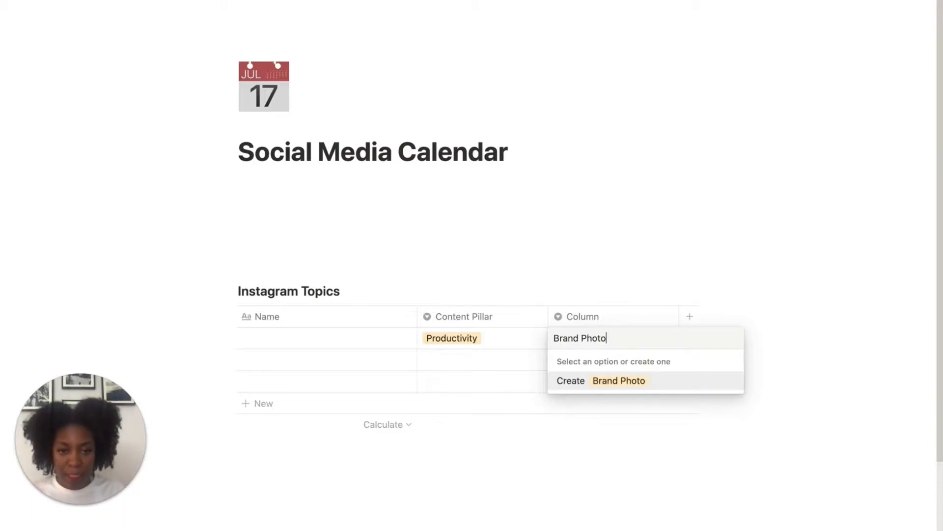
{"action": "key", "text": "Return"}
{"action": "left_click", "coordinate": [630, 335]}
{"action": "left_click", "coordinate": [620, 338]}
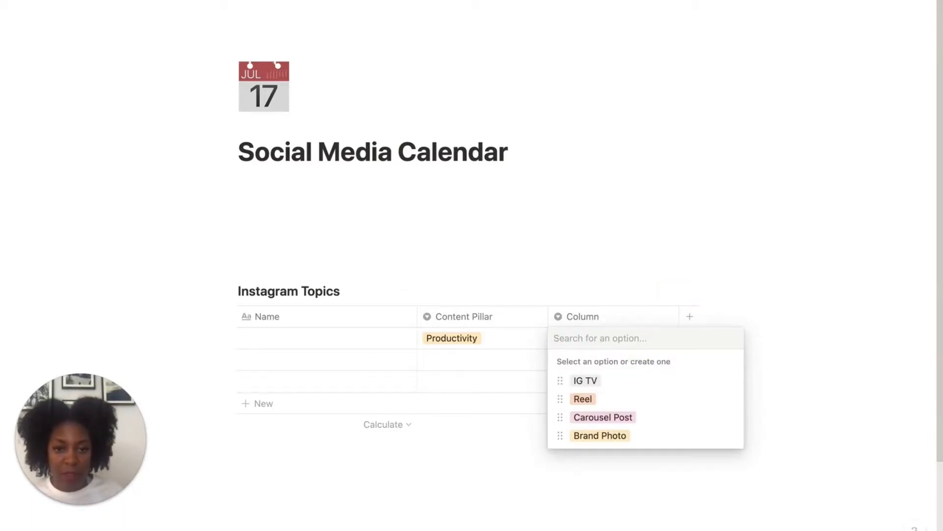
Step: Rename the unnamed Select column beside Content Pillar as "Visual Style"
{"action": "left_click", "coordinate": [600, 316]}
{"action": "left_click", "coordinate": [600, 316]}
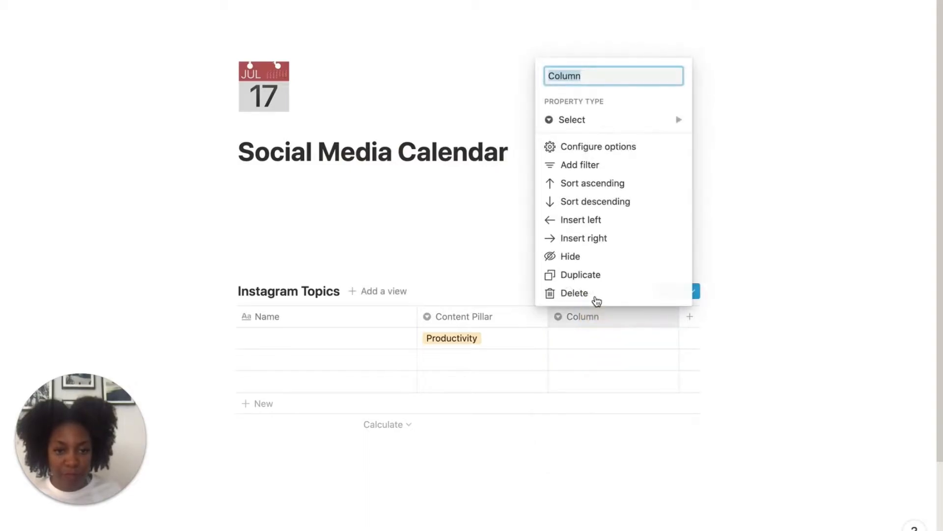
{"action": "type", "text": "Ree"}
{"action": "key", "text": "BackSpace"}
{"action": "key", "text": "BackSpace"}
{"action": "key", "text": "BackSpace"}
{"action": "type", "text": "Visual Style"}
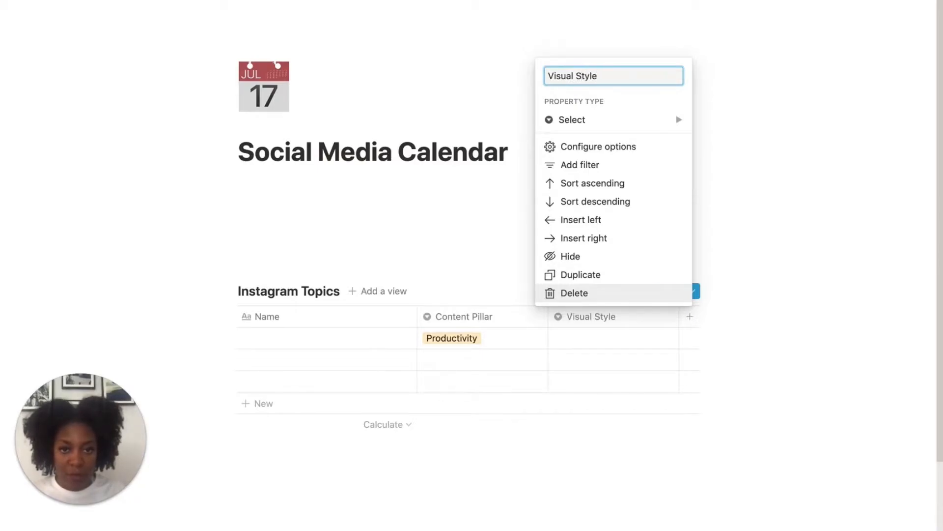
{"action": "key", "text": "Return"}
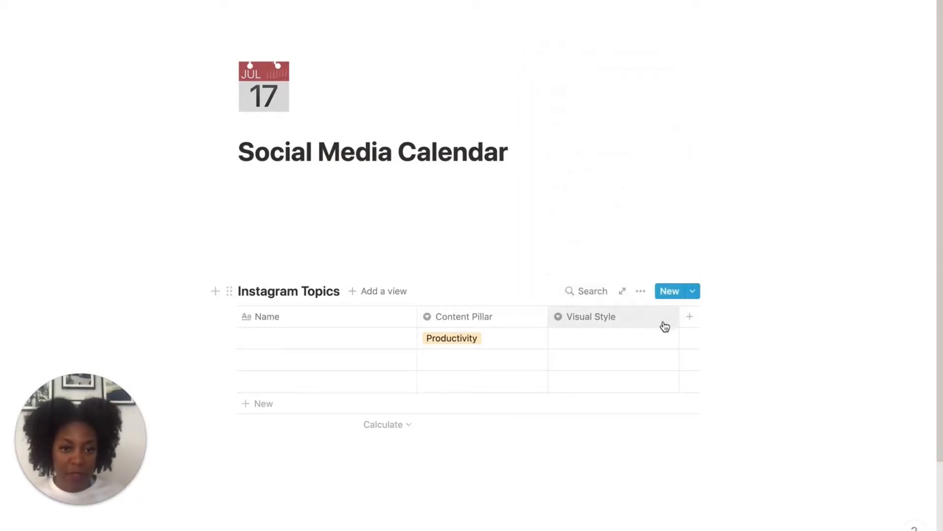
Step: Add a Date column after Visual Style and name it "Post Date"
{"action": "left_click", "coordinate": [689, 320]}
{"action": "mouse_move", "coordinate": [704, 140]}
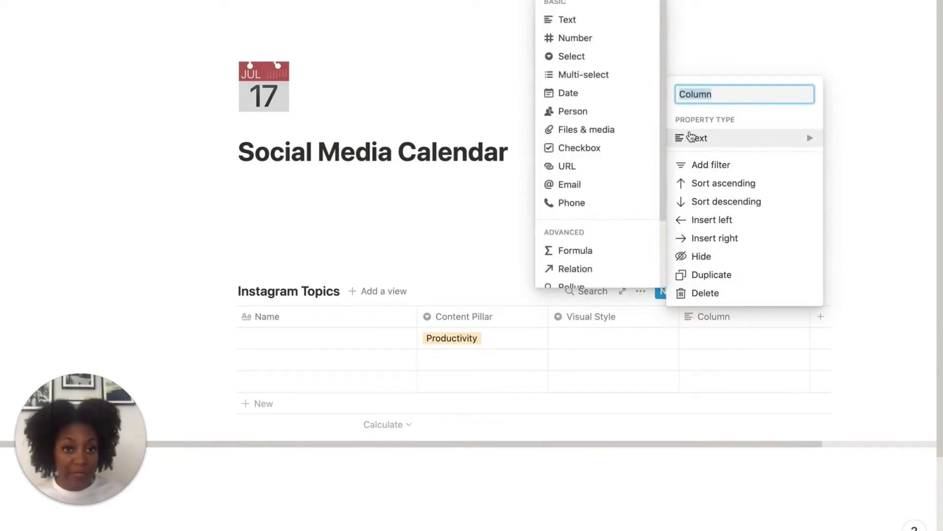
{"action": "left_click", "coordinate": [622, 93]}
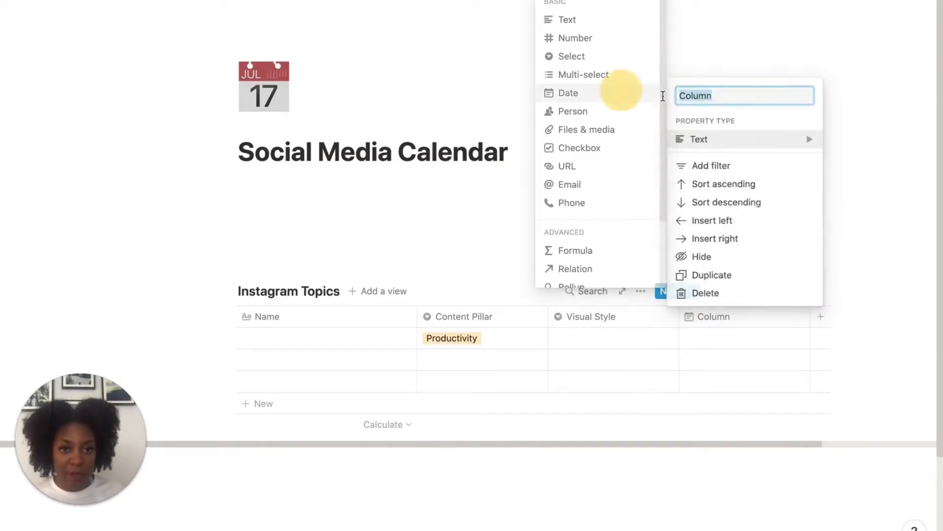
{"action": "left_click", "coordinate": [747, 313]}
{"action": "type", "text": "Post Date"}
{"action": "key", "text": "Return"}
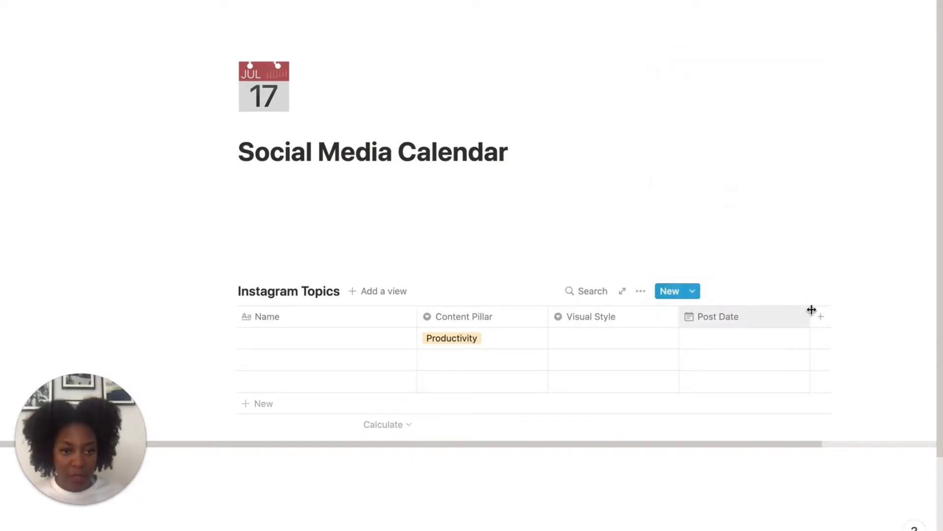
Step: Add a column after Post Date named "Graphics" with the Files & media type
{"action": "left_click_drag", "start_coordinate": [779, 444], "coordinate": [824, 443]}
{"action": "left_click", "coordinate": [756, 315]}
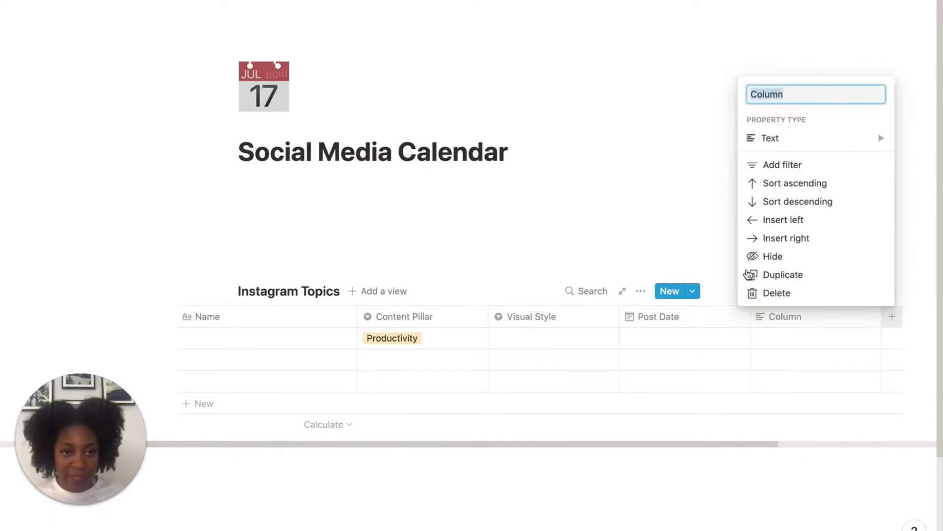
{"action": "type", "text": "Graphics"}
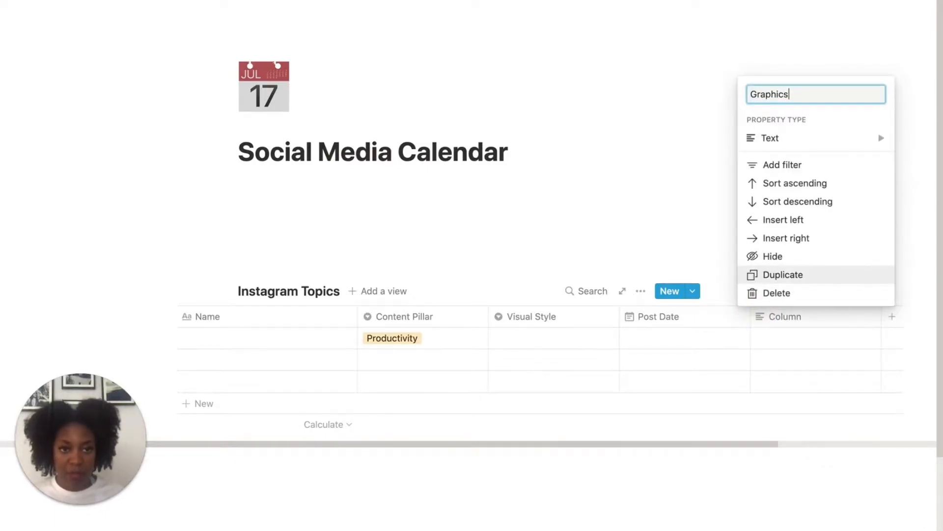
{"action": "left_click", "coordinate": [767, 137]}
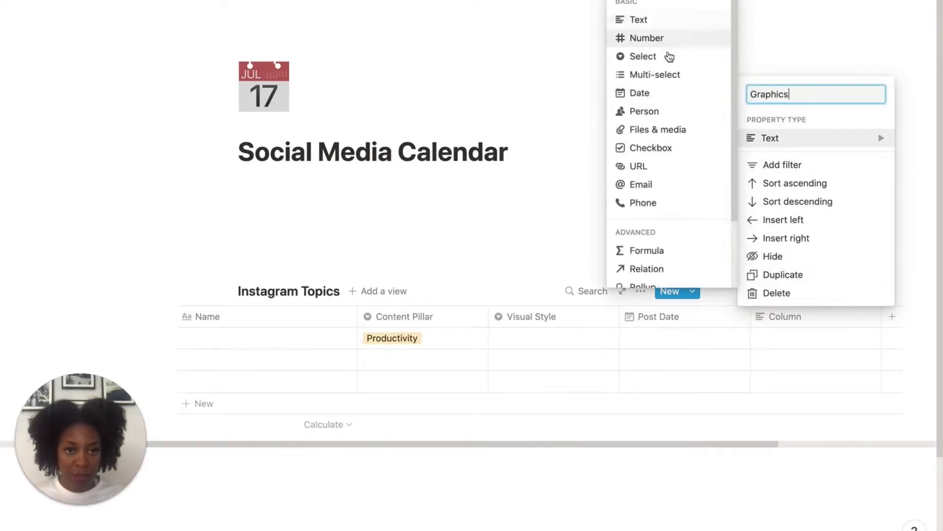
{"action": "scroll", "coordinate": [668, 212], "scroll_direction": "down", "scroll_amount": 2}
{"action": "scroll", "coordinate": [666, 219], "scroll_direction": "up", "scroll_amount": 2}
{"action": "left_click", "coordinate": [683, 129]}
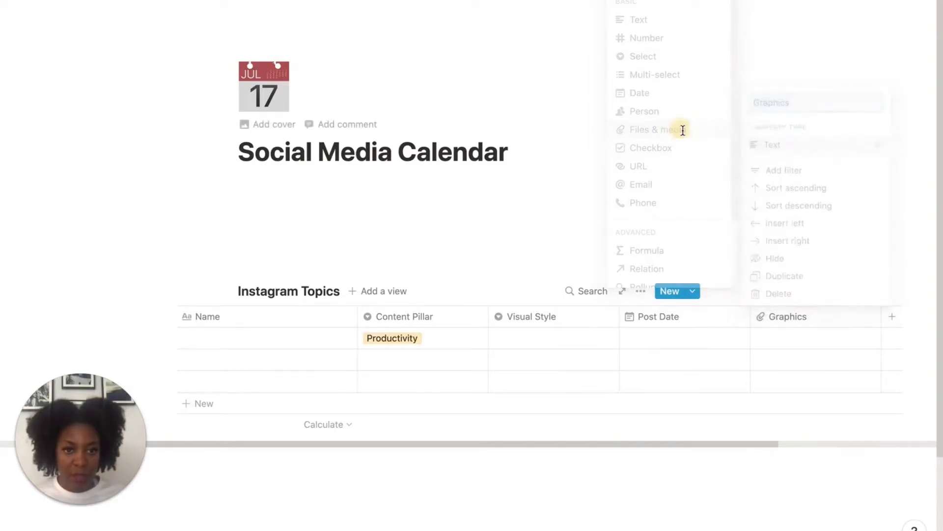
{"action": "left_click_drag", "start_coordinate": [737, 445], "coordinate": [810, 433]}
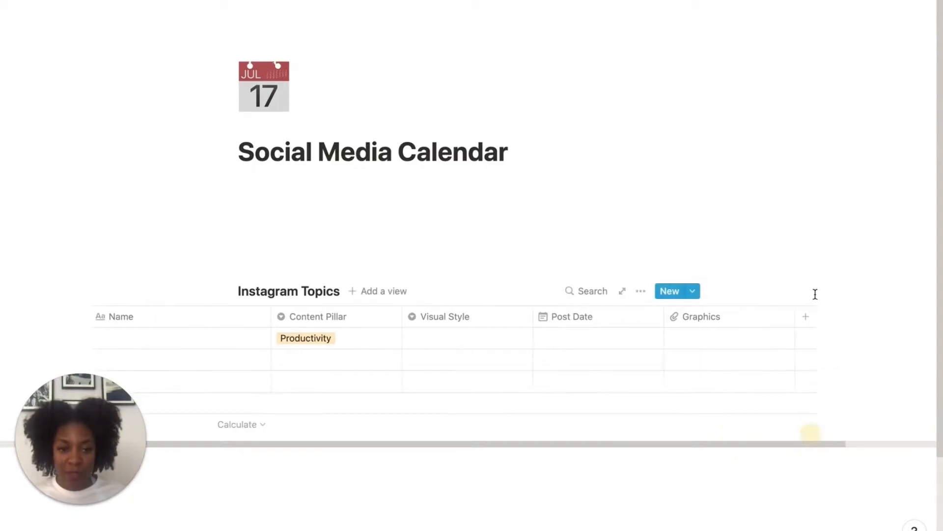
Step: Add a column after Graphics named "Status" with the Select property type
{"action": "left_click", "coordinate": [807, 317]}
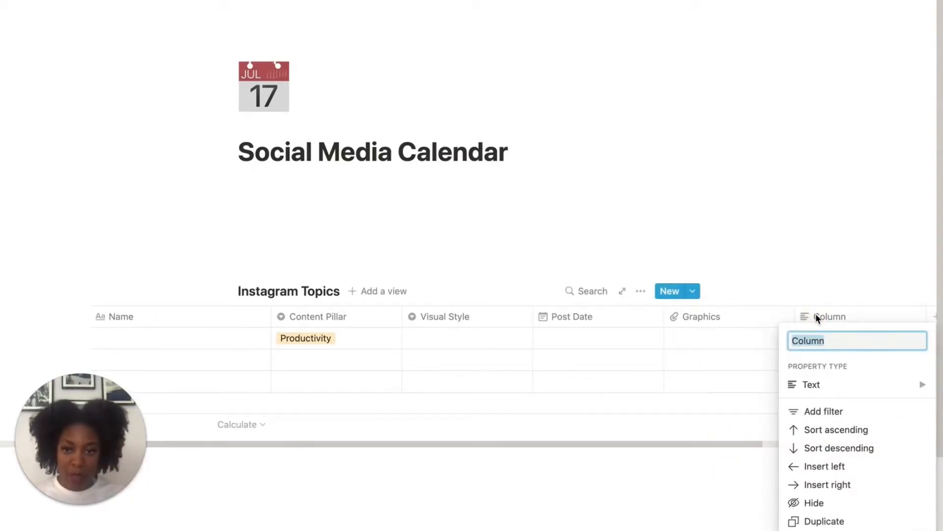
{"action": "type", "text": "SD"}
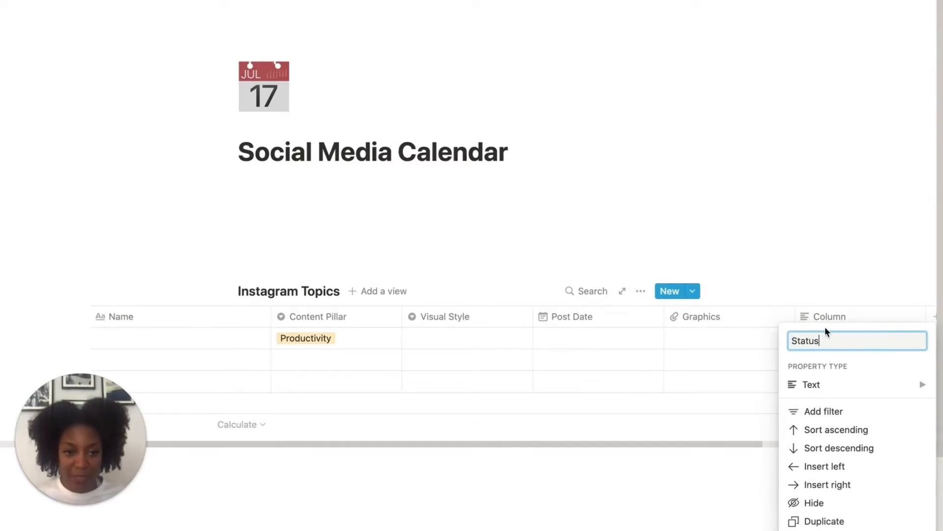
{"action": "left_click", "coordinate": [819, 387]}
{"action": "left_click", "coordinate": [725, 304]}
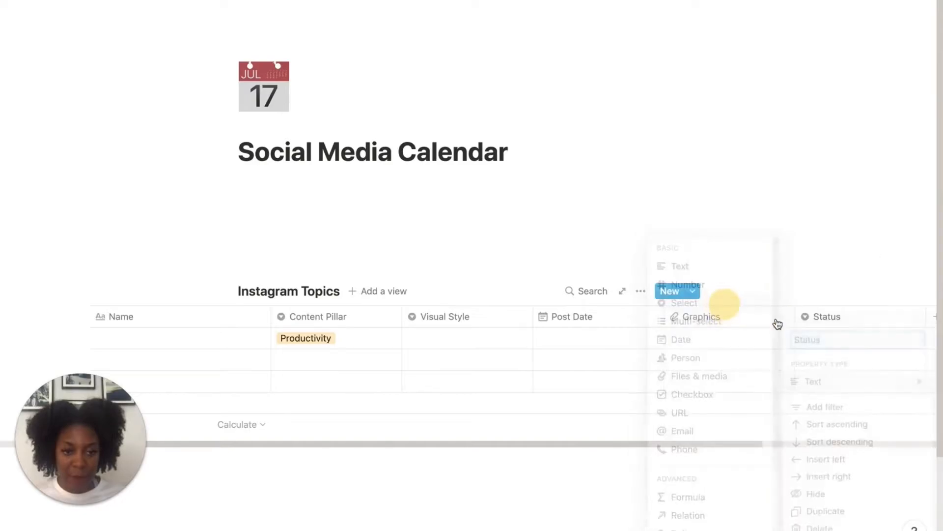
Step: Create the option Not Started in the Status column, and clear the first row's cell
{"action": "left_click", "coordinate": [833, 337]}
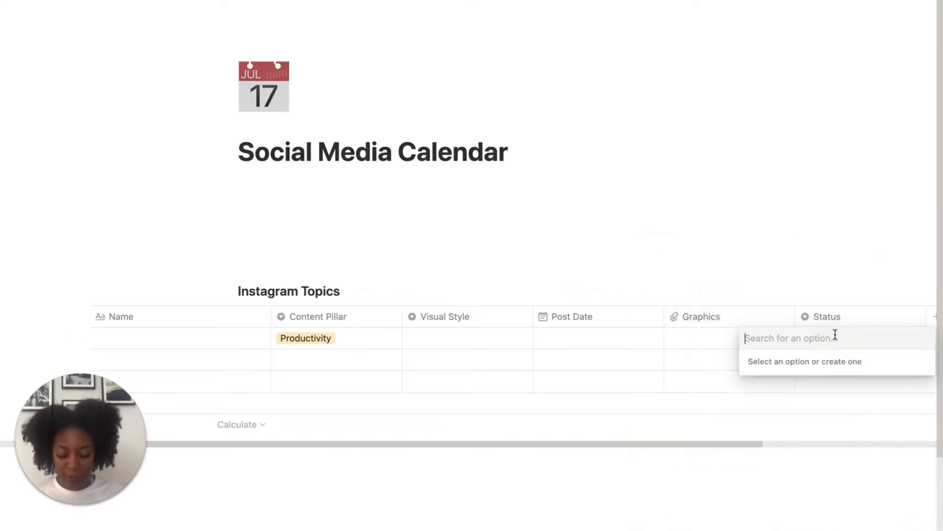
{"action": "type", "text": "Not Started"}
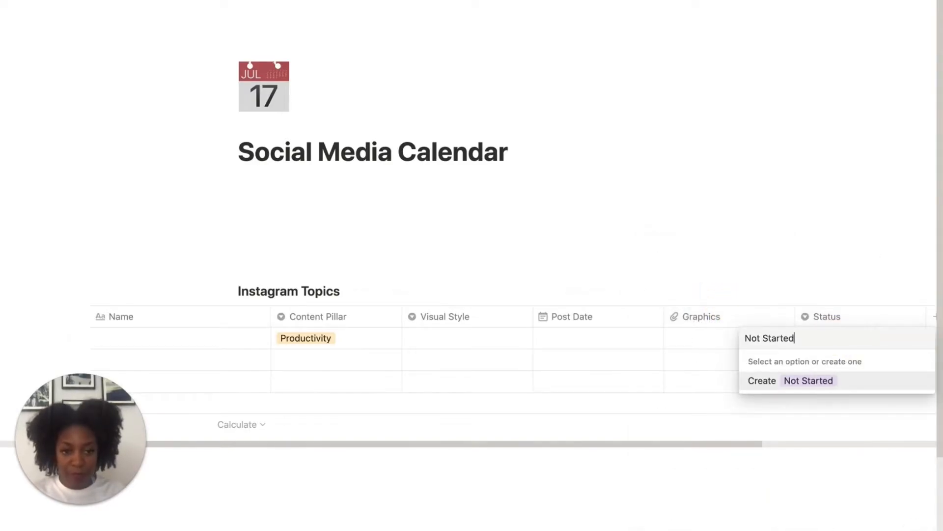
{"action": "key", "text": "Return"}
{"action": "left_click", "coordinate": [868, 341]}
{"action": "key", "text": "BackSpace"}
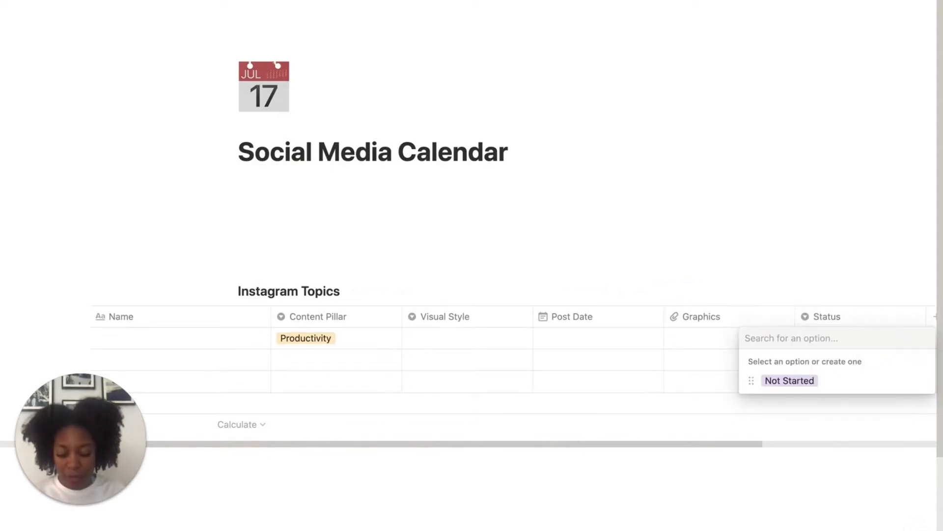
Step: Create the Status option Needs Visual in the first row, and clear the cell again
{"action": "type", "text": "Needs Graph"}
{"action": "key", "text": "BackSpace"}
{"action": "key", "text": "BackSpace"}
{"action": "type", "text": "Vi"}
{"action": "key", "text": "BackSpace"}
{"action": "key", "text": "BackSpace"}
{"action": "key", "text": "BackSpace"}
{"action": "type", "text": "Visual"}
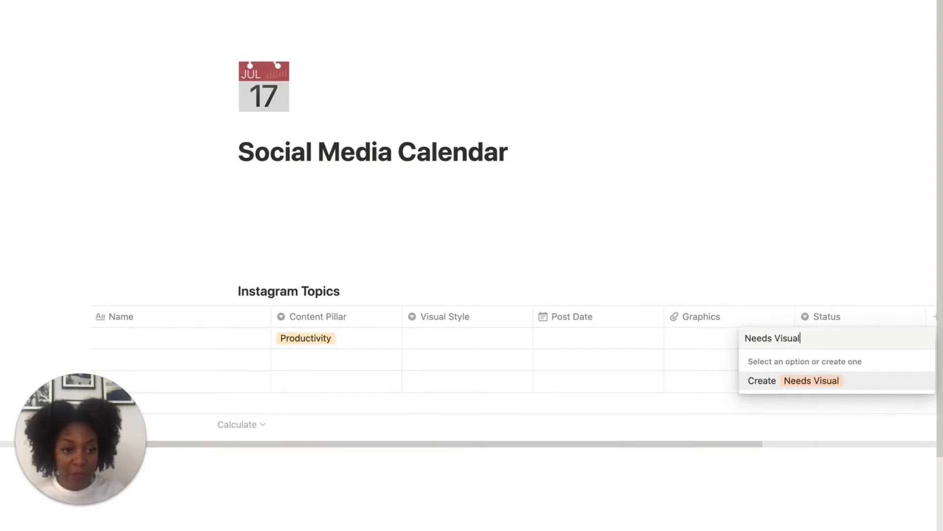
{"action": "key", "text": "Return"}
{"action": "left_click", "coordinate": [857, 340]}
{"action": "key", "text": "BackSpace"}
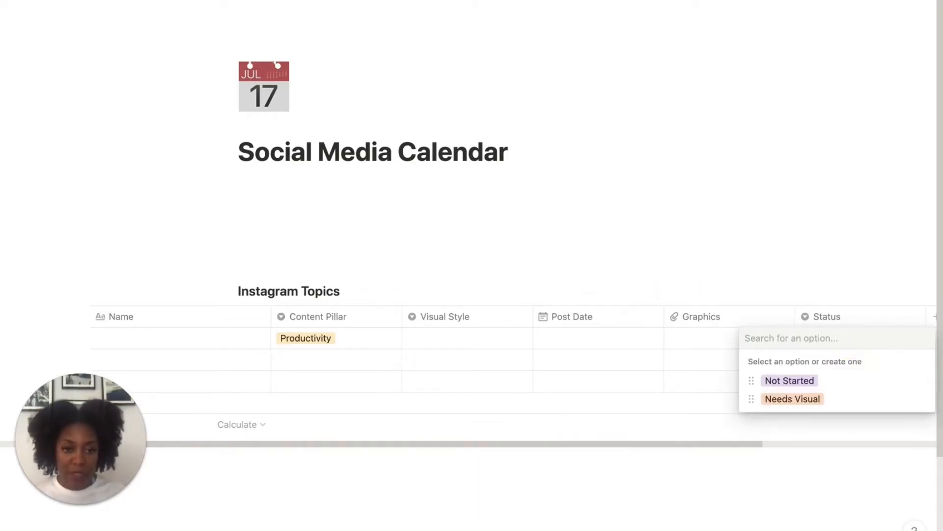
Step: Create the Status option Needs Caption in the first row, and clear the cell again
{"action": "type", "text": "Nees"}
{"action": "key", "text": "BackSpace"}
{"action": "type", "text": "ds Caption"}
{"action": "key", "text": "Return"}
{"action": "left_click", "coordinate": [889, 335]}
{"action": "key", "text": "BackSpace"}
Step: Create the Status option Ready to Schedule in the first row, and clear the cell again
{"action": "type", "text": "Ready to Schedule"}
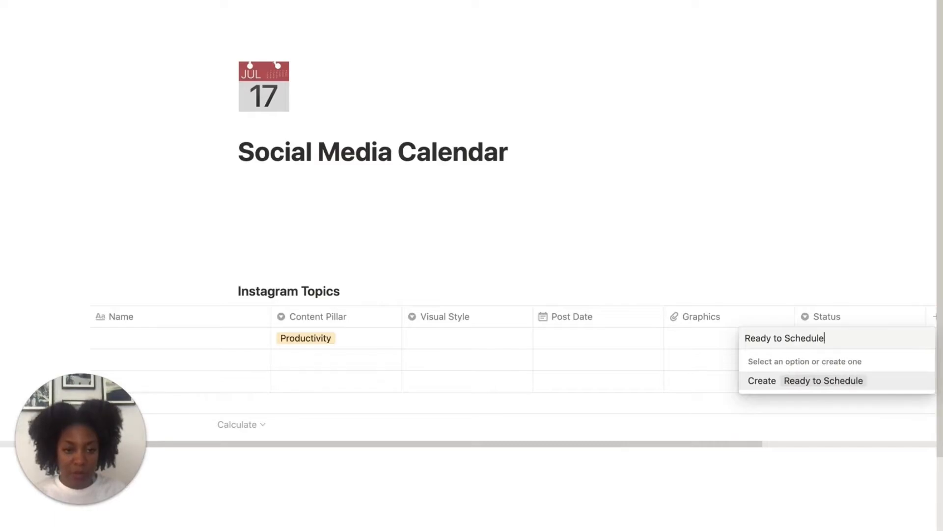
{"action": "left_click", "coordinate": [882, 384]}
{"action": "left_click", "coordinate": [876, 337]}
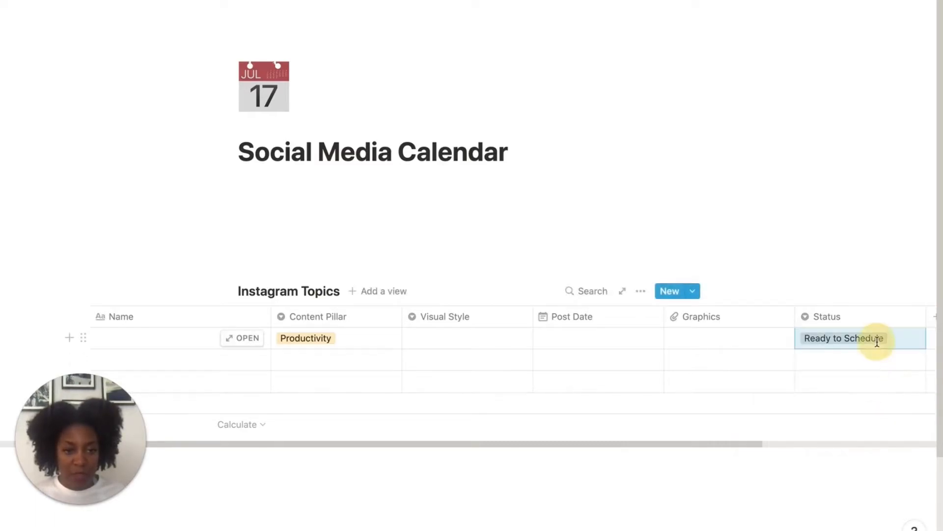
{"action": "key", "text": "BackSpace"}
Step: Create the Status option Scheduled in the first row, and clear the cell again
{"action": "type", "text": "E"}
{"action": "key", "text": "BackSpace"}
{"action": "type", "text": "Sch"}
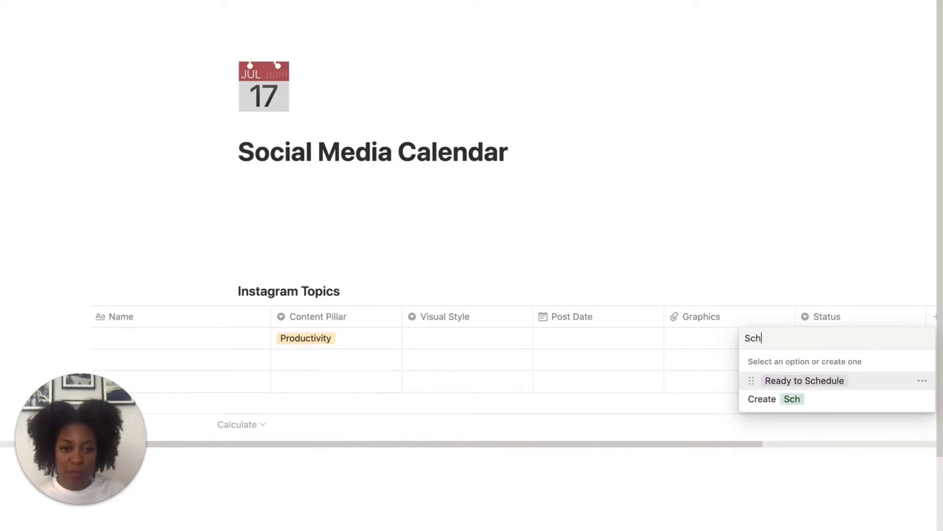
{"action": "type", "text": "eduled"}
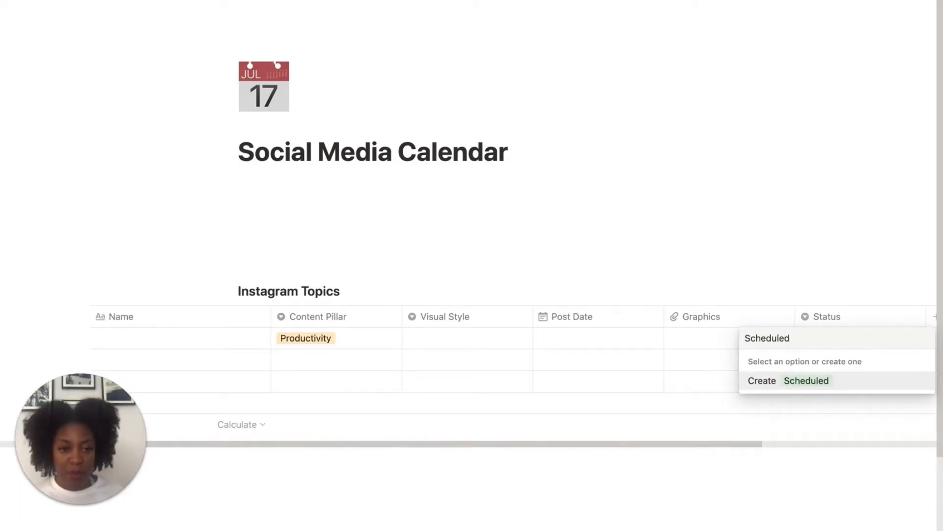
{"action": "left_click", "coordinate": [847, 382]}
{"action": "left_click", "coordinate": [861, 340]}
{"action": "key", "text": "BackSpace"}
Step: Add a Board view to the Instagram Topics database
{"action": "left_click", "coordinate": [416, 449]}
{"action": "left_click_drag", "start_coordinate": [415, 443], "coordinate": [309, 441]}
{"action": "left_click", "coordinate": [398, 295]}
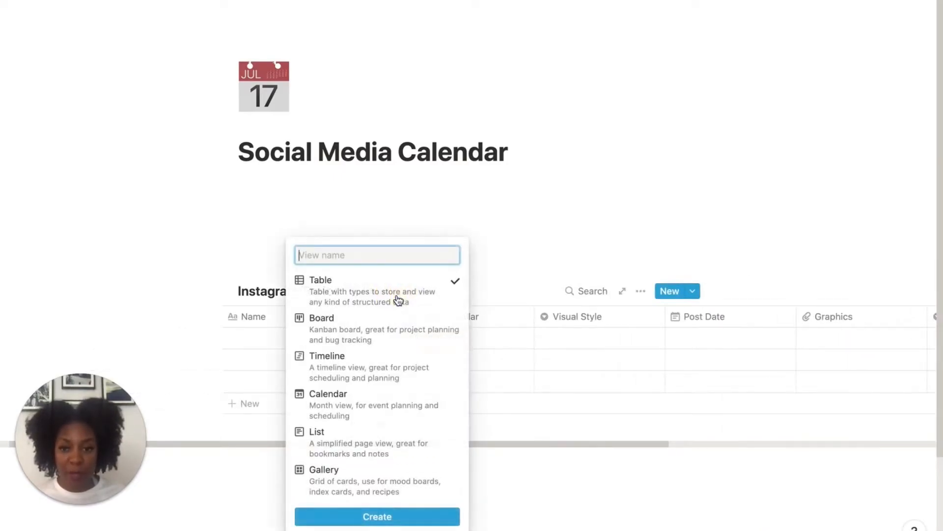
{"action": "left_click", "coordinate": [410, 338]}
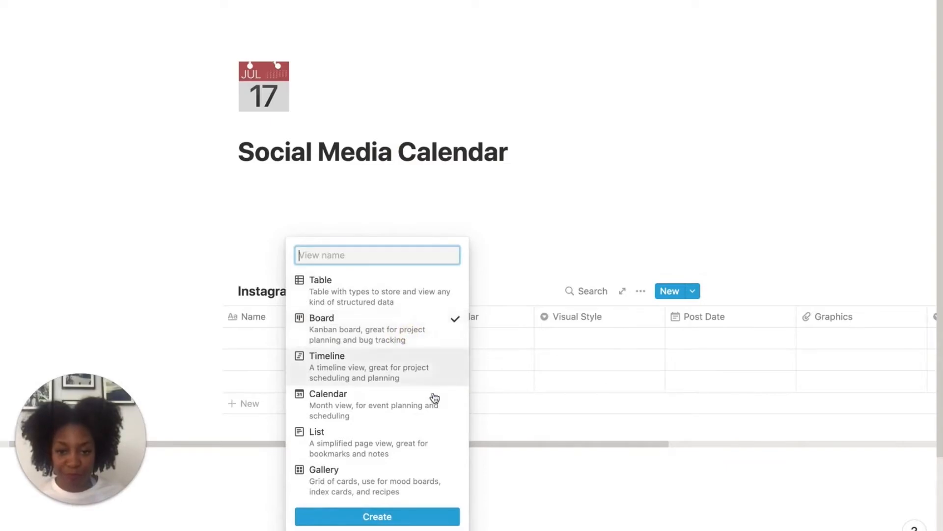
{"action": "left_click", "coordinate": [426, 519]}
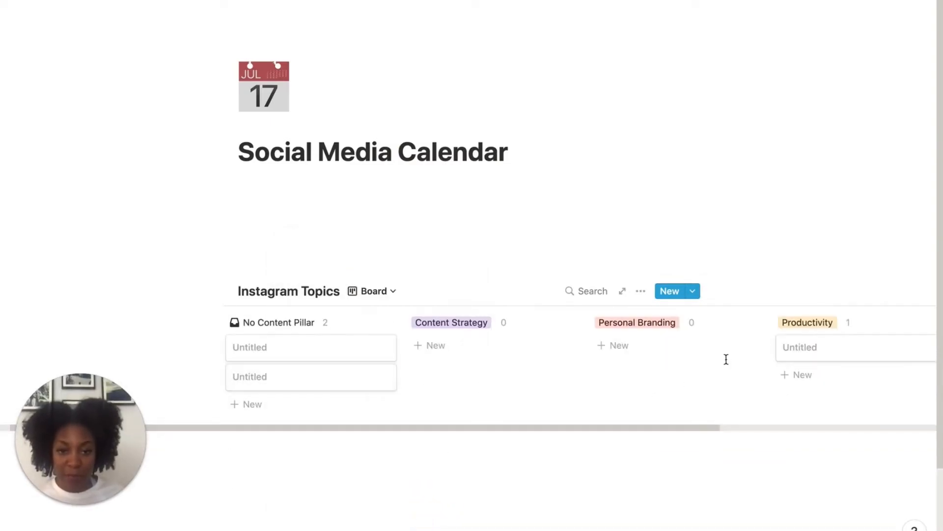
Step: Move the untitled Productivity card to the Content Strategy group and title it "3 Tips to Improve Your Content Strategy"
{"action": "left_click_drag", "start_coordinate": [795, 353], "coordinate": [476, 359]}
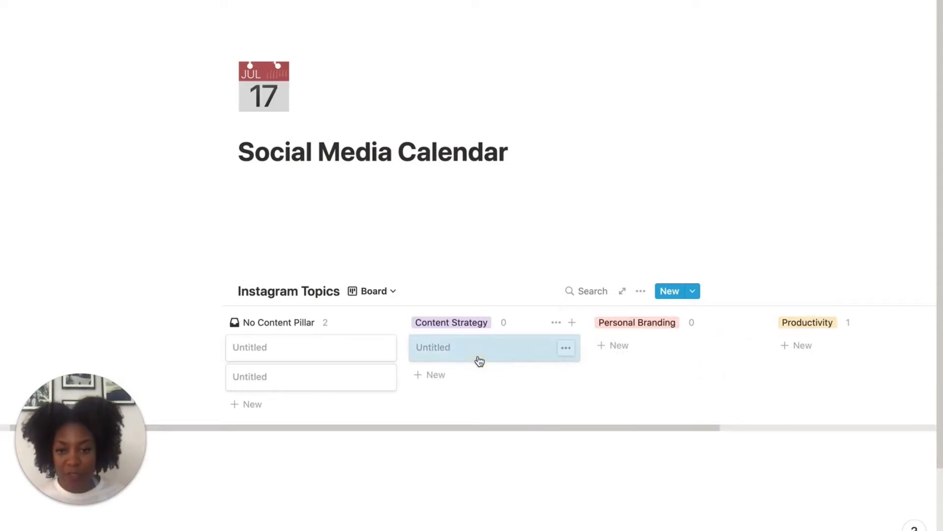
{"action": "left_click", "coordinate": [504, 354]}
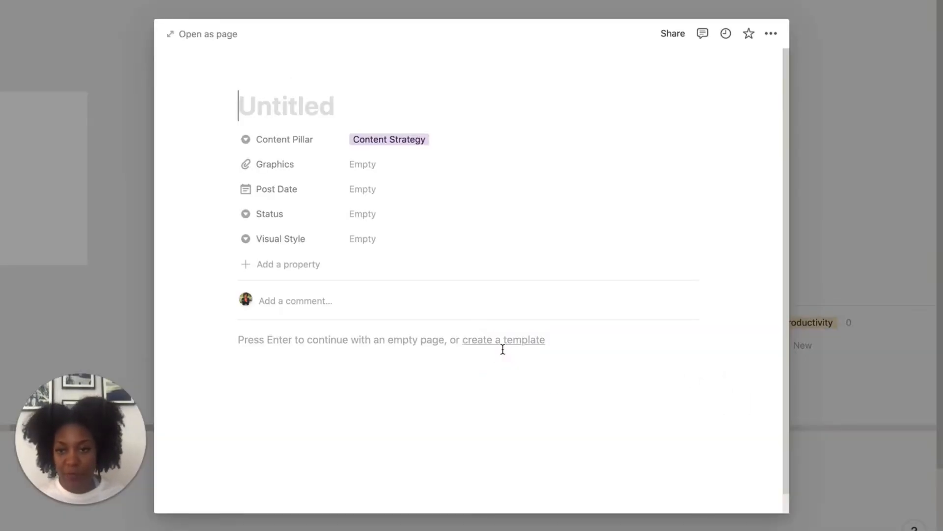
{"action": "type", "text": "3 Tips to "}
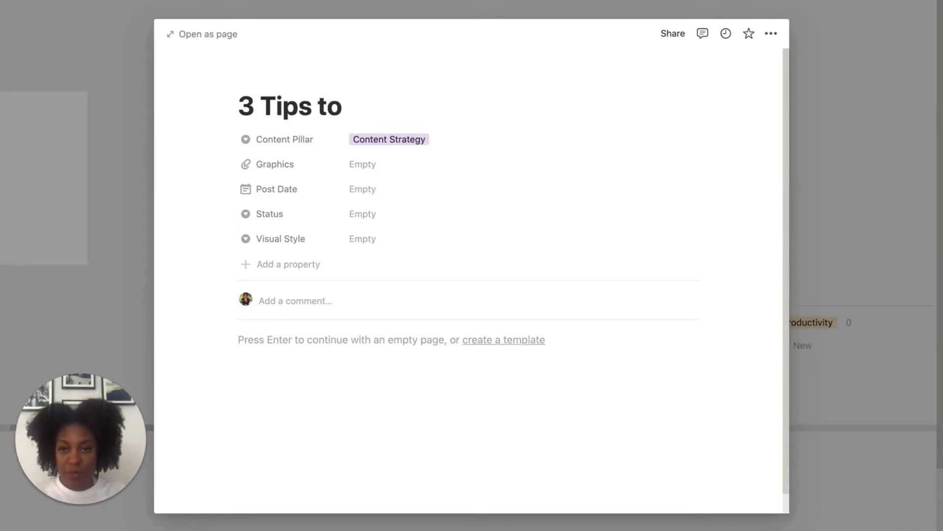
{"action": "type", "text": "Improve Y"}
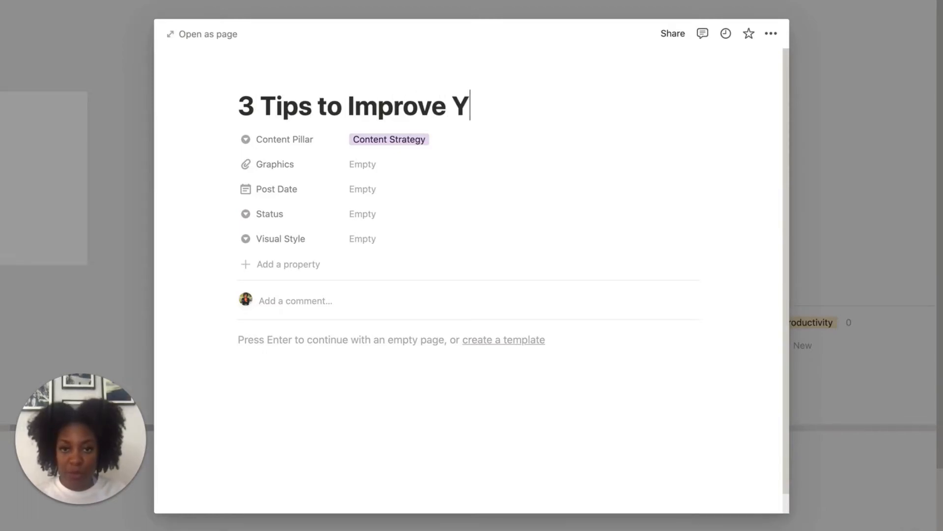
{"action": "type", "text": "our Content S"}
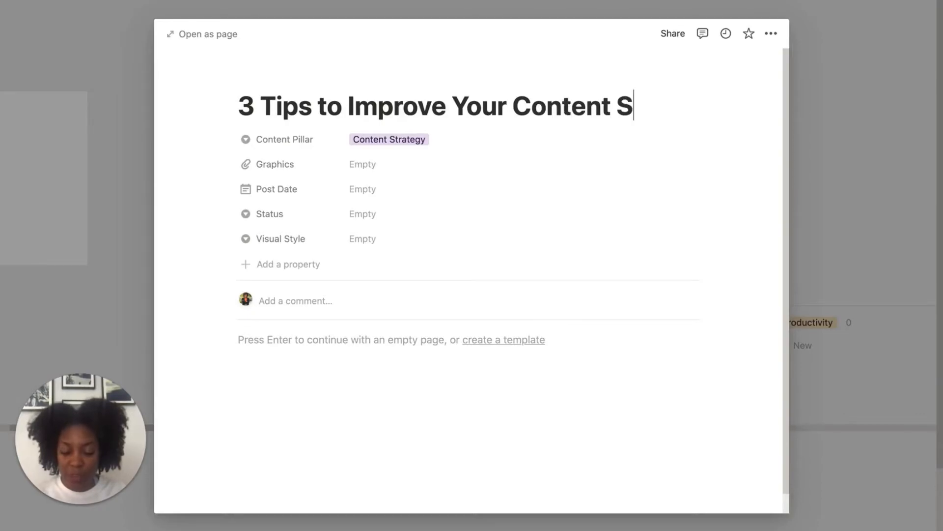
{"action": "type", "text": "trategy"}
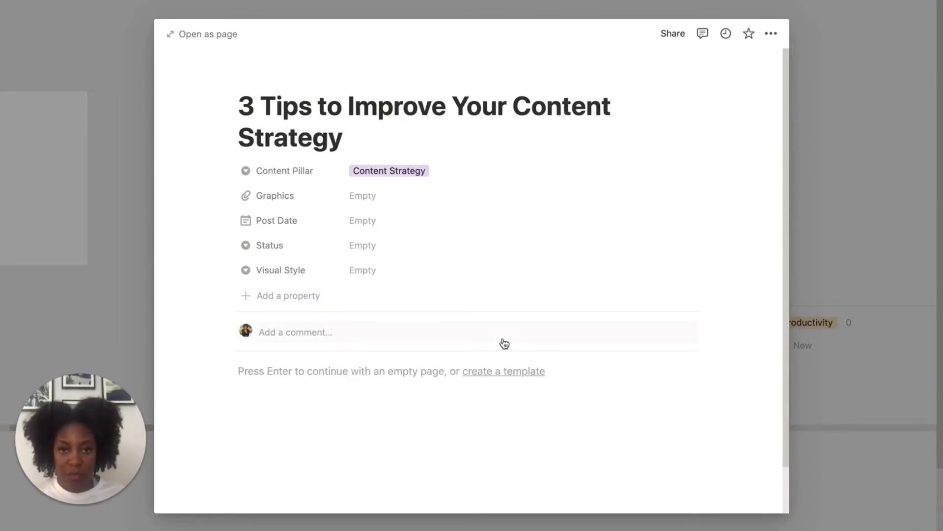
{"action": "left_click", "coordinate": [818, 221]}
Step: Move an untitled card from No Content Pillar to Personal Branding and title it "How to Build Your Personal Brand"
{"action": "left_click_drag", "start_coordinate": [331, 356], "coordinate": [618, 350]}
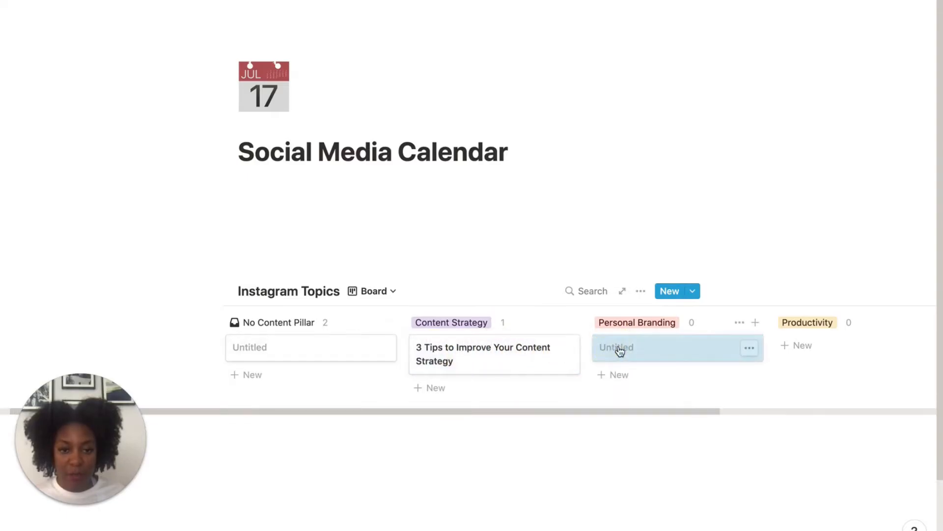
{"action": "left_click", "coordinate": [673, 349]}
{"action": "type", "text": "Ho"}
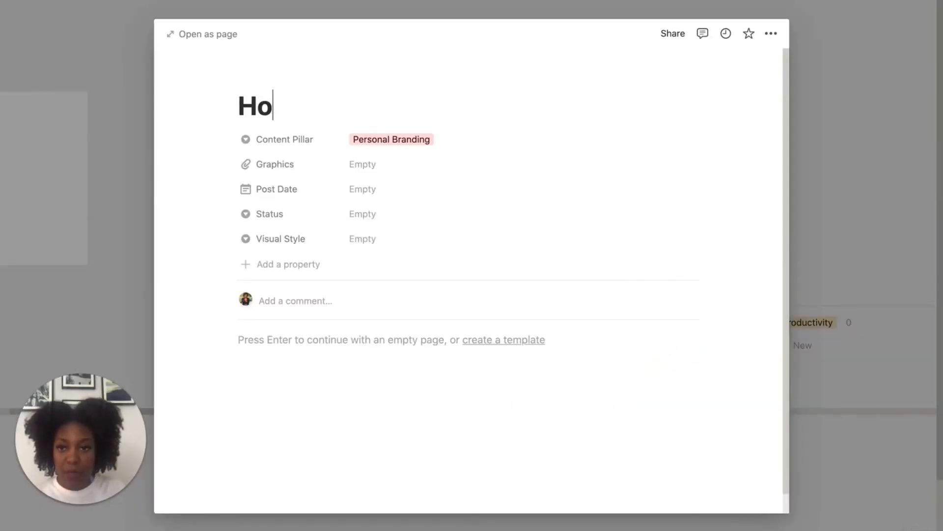
{"action": "type", "text": "w to Build Your Pers"}
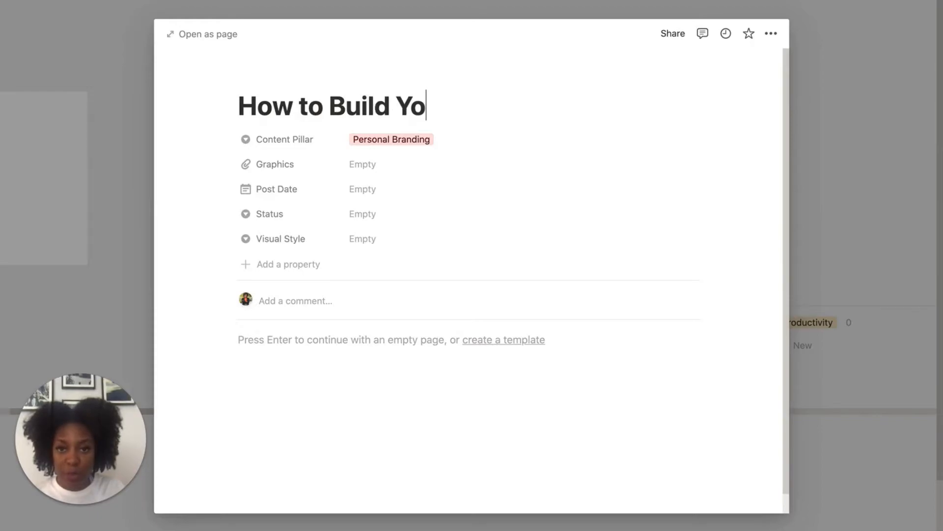
{"action": "type", "text": "l Brand"}
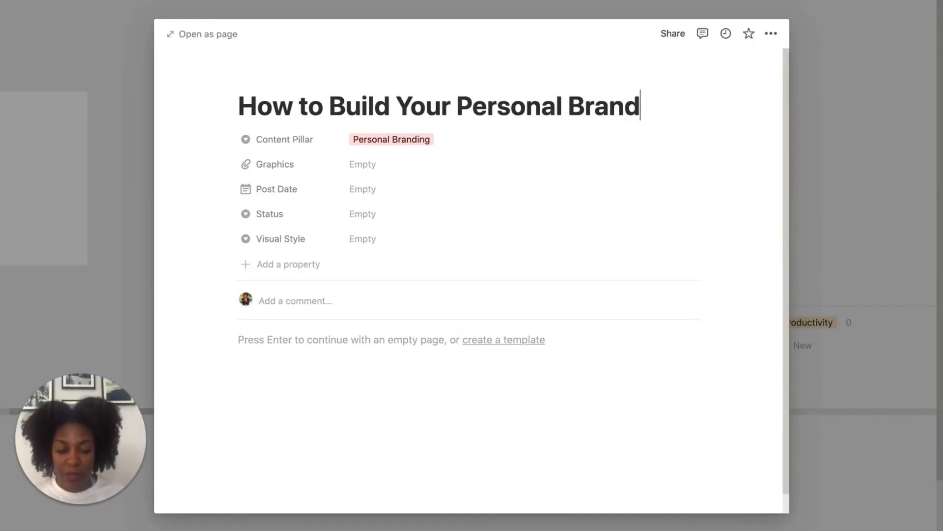
{"action": "left_click", "coordinate": [833, 258]}
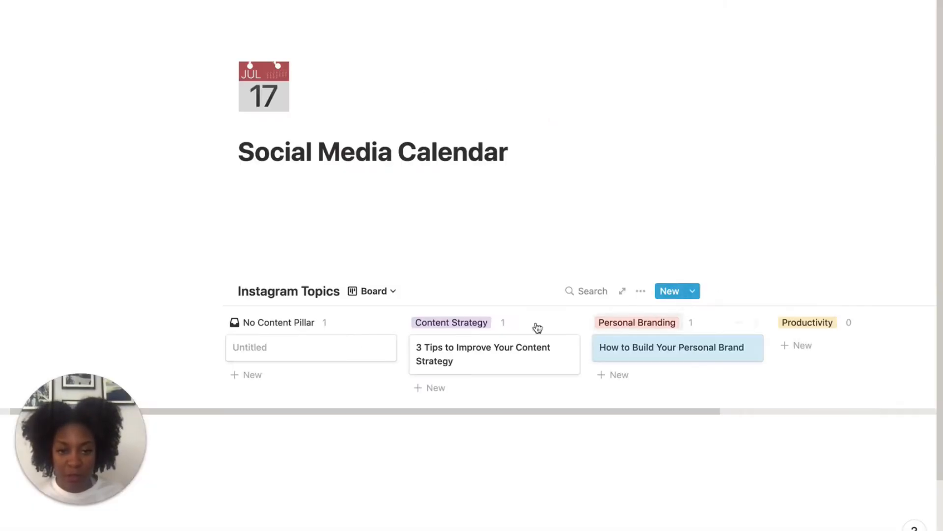
Step: Move the remaining untitled card to the Productivity group and title it "5 Hacks to Be More Productive"
{"action": "left_click_drag", "start_coordinate": [326, 360], "coordinate": [815, 351]}
{"action": "left_click", "coordinate": [816, 352]}
{"action": "type", "text": "5 Hacks "}
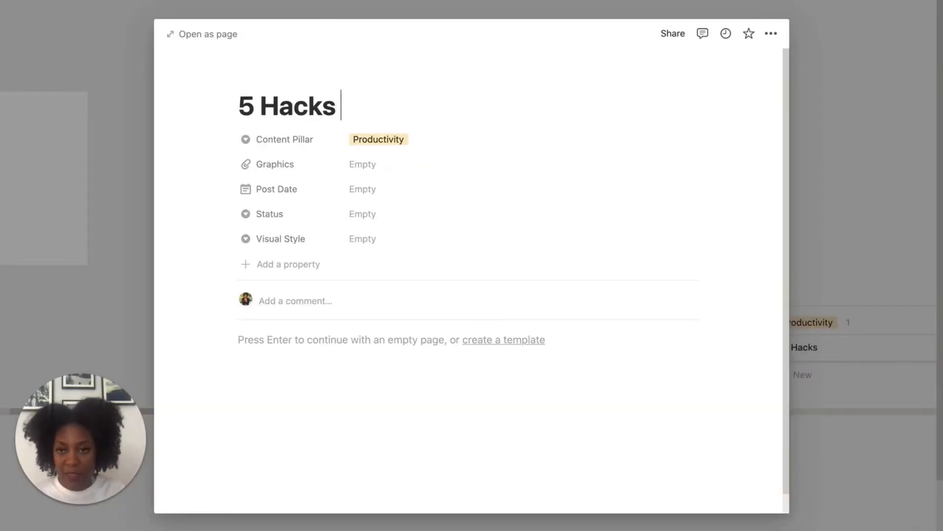
{"action": "type", "text": "to Be More Pr"}
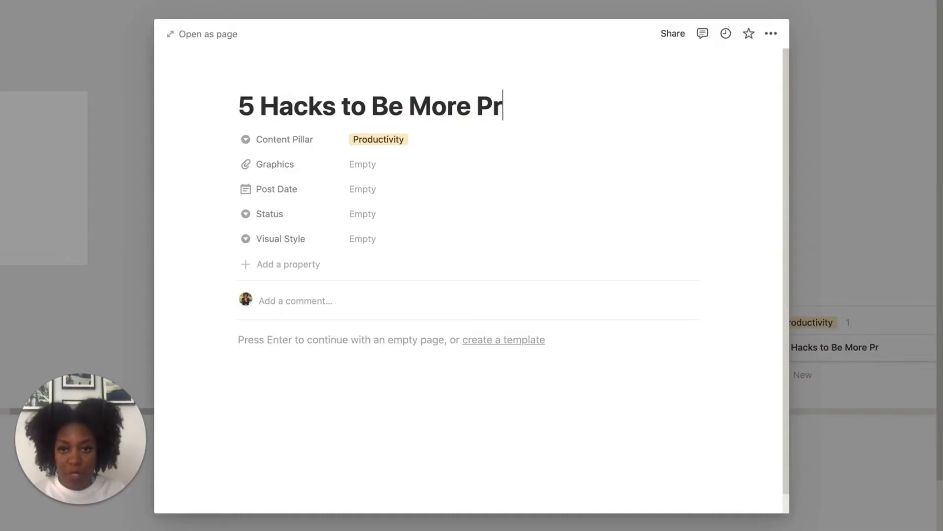
{"action": "type", "text": "oductive"}
{"action": "left_click", "coordinate": [833, 276]}
Step: Hide the empty No Content Pillar group on the board
{"action": "left_click", "coordinate": [372, 323]}
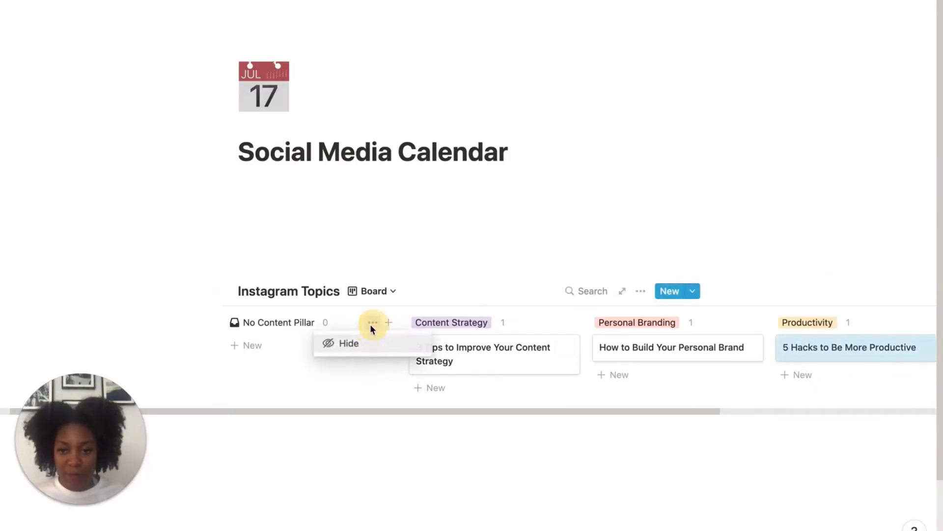
{"action": "left_click", "coordinate": [340, 343]}
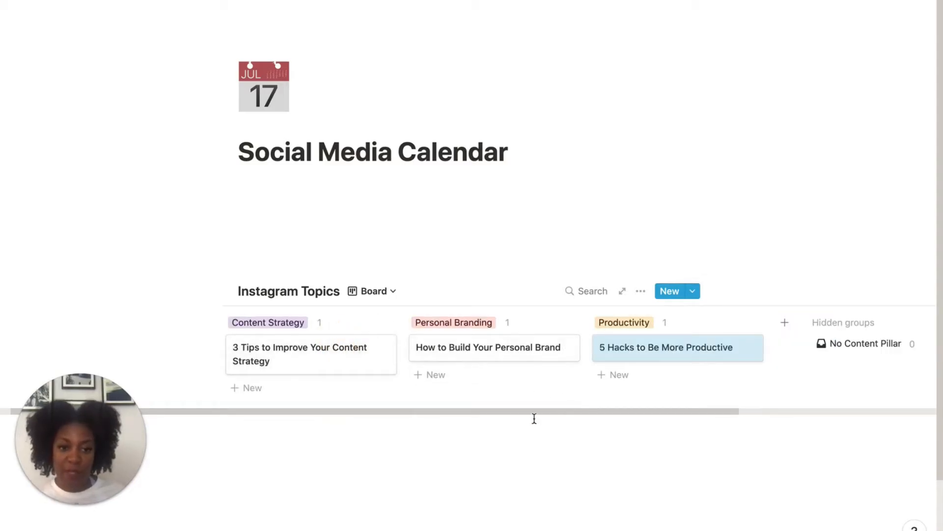
Step: Add a Calendar view to the Instagram Topics database
{"action": "left_click", "coordinate": [354, 293]}
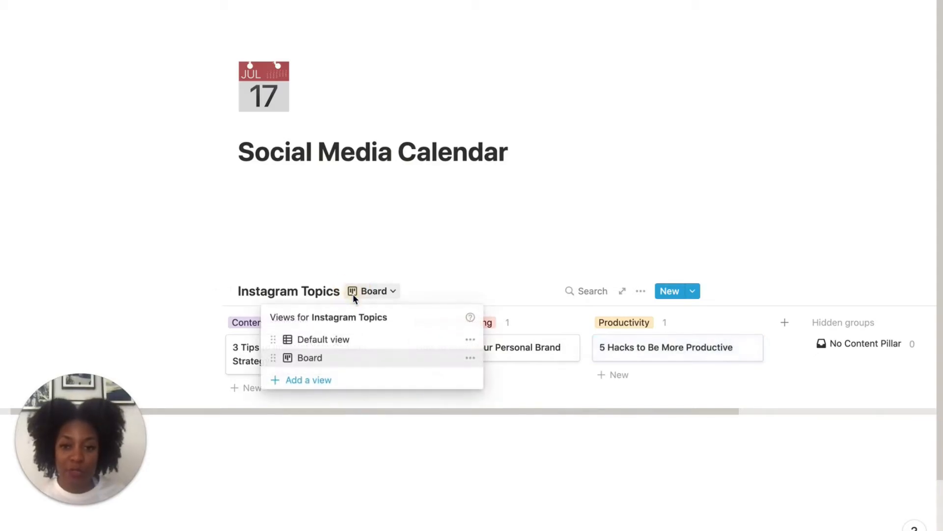
{"action": "left_click", "coordinate": [369, 379]}
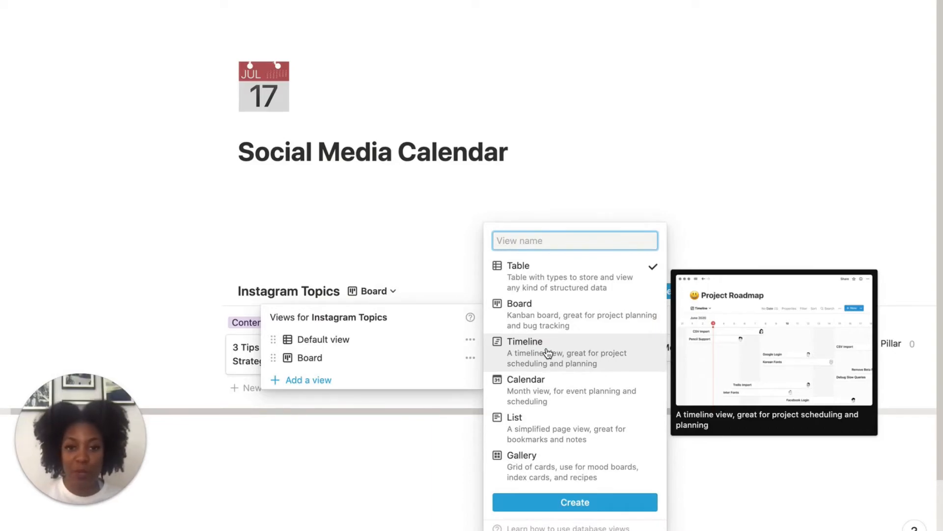
{"action": "left_click", "coordinate": [556, 397]}
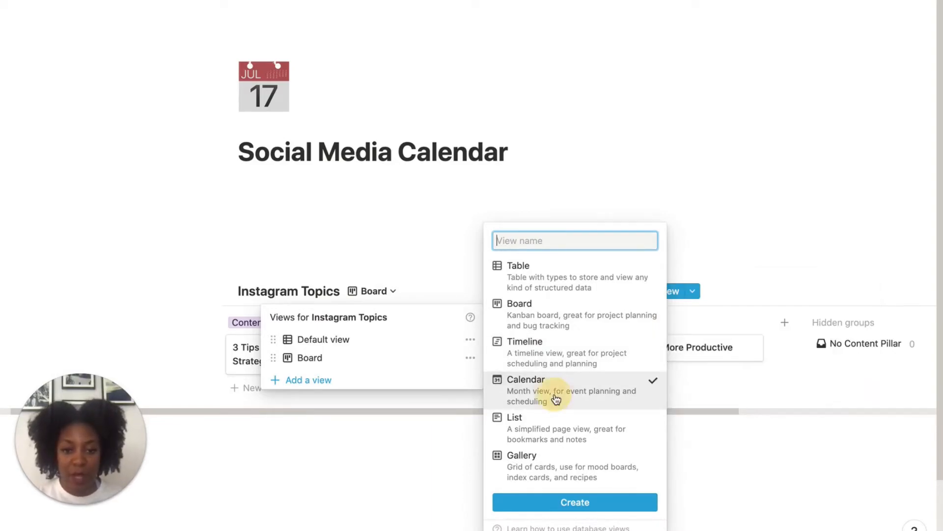
{"action": "left_click", "coordinate": [613, 506]}
Step: Advance the Instagram Topics calendar to January 2022
{"action": "scroll", "coordinate": [604, 422], "scroll_direction": "down", "scroll_amount": 6}
{"action": "scroll", "coordinate": [600, 419], "scroll_direction": "up", "scroll_amount": 2}
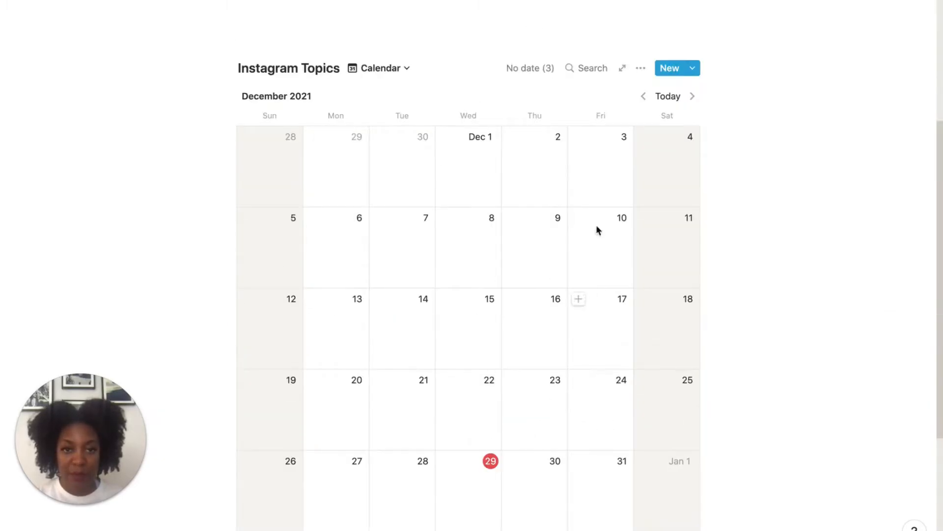
{"action": "left_click", "coordinate": [692, 96]}
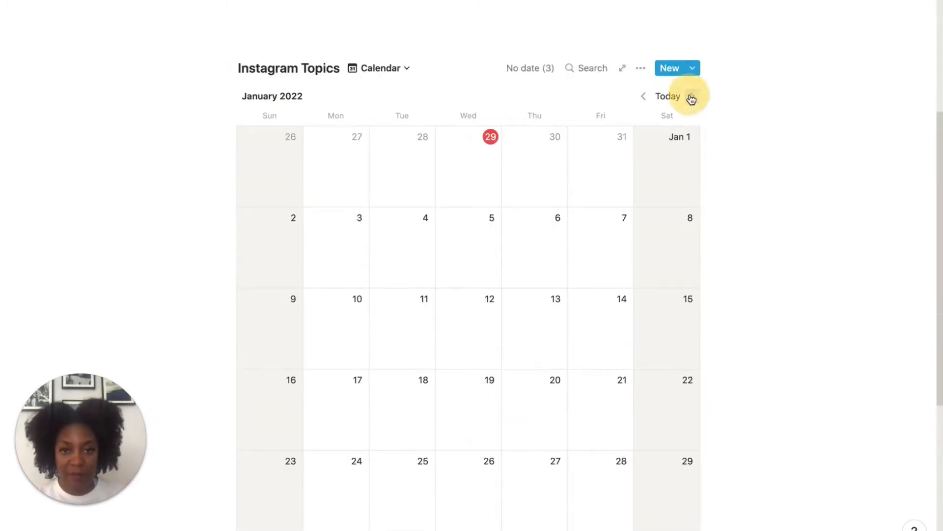
Step: Add the three undated pages to the Instagram Topics calendar
{"action": "left_click", "coordinate": [534, 70]}
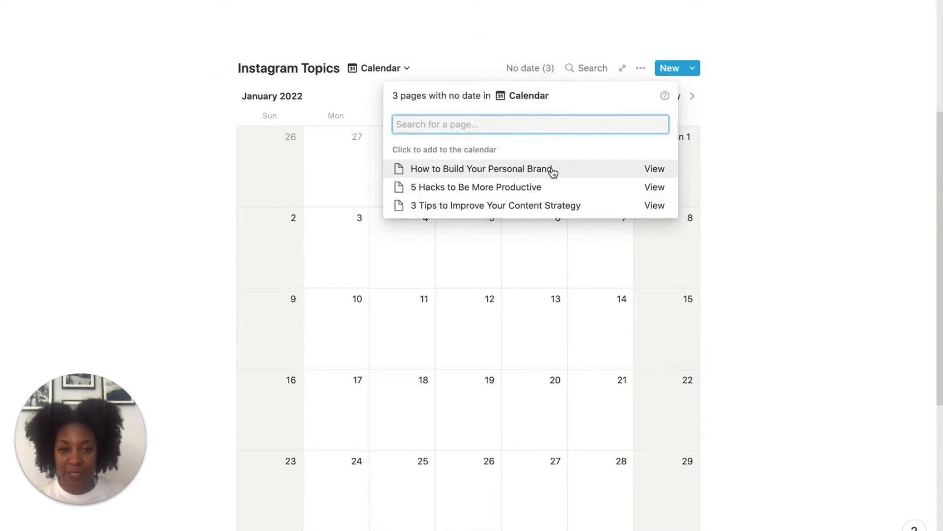
{"action": "left_click", "coordinate": [554, 171]}
{"action": "left_click", "coordinate": [554, 170]}
{"action": "left_click", "coordinate": [554, 171]}
{"action": "left_click", "coordinate": [528, 305]}
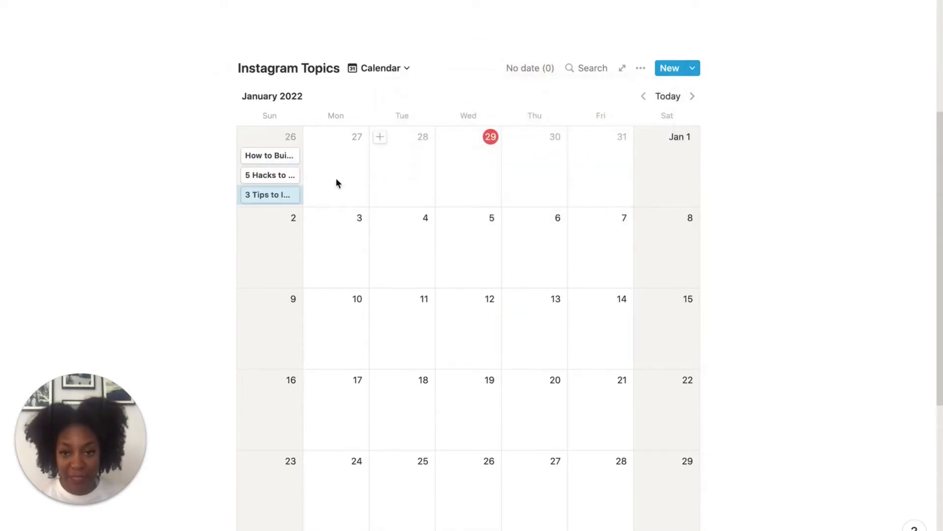
Step: Reschedule How to Build Your Personal Brand to January 4, 5 Hacks to January 13 and 3 Tips to January 17 on the calendar
{"action": "left_click_drag", "start_coordinate": [287, 163], "coordinate": [415, 276]}
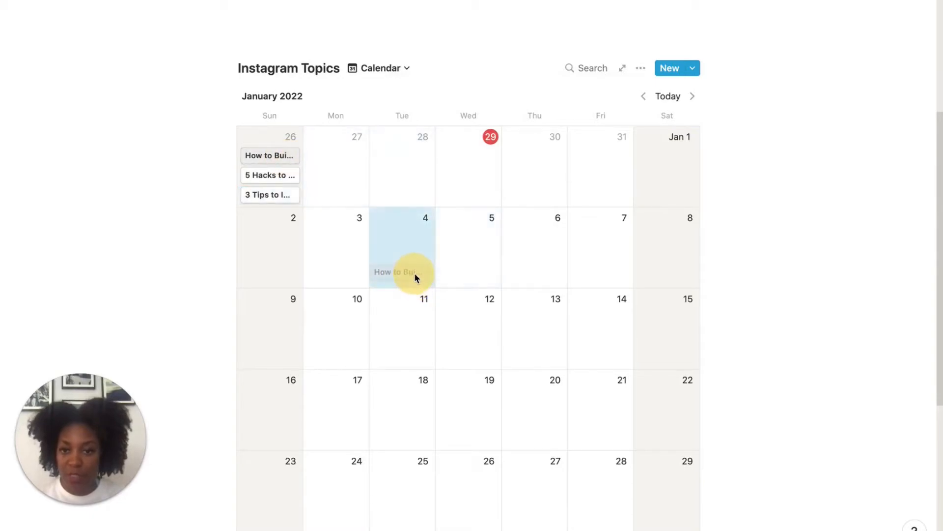
{"action": "left_click_drag", "start_coordinate": [287, 160], "coordinate": [548, 317]}
{"action": "left_click_drag", "start_coordinate": [282, 168], "coordinate": [353, 397]}
Step: Show the Visual Style and Content Pillar properties on the calendar cards
{"action": "left_click", "coordinate": [639, 69]}
{"action": "left_click", "coordinate": [683, 183]}
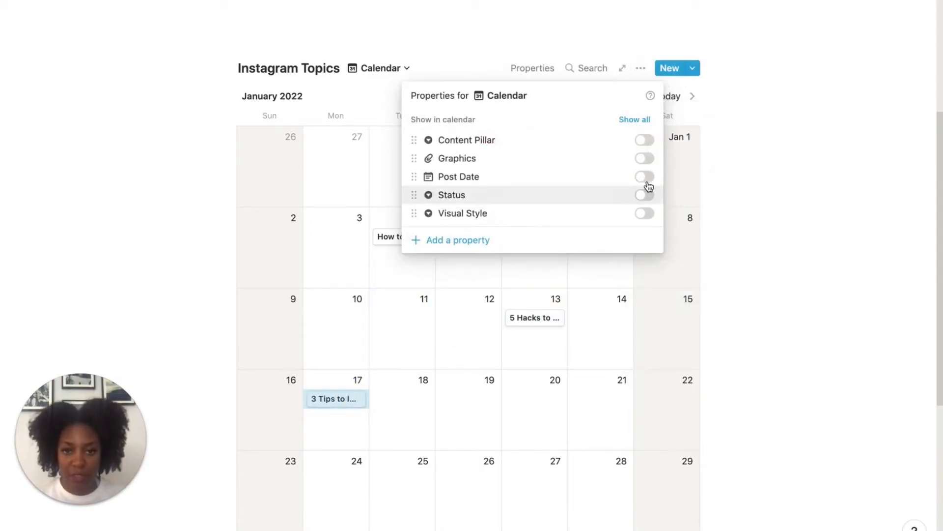
{"action": "left_click", "coordinate": [649, 214]}
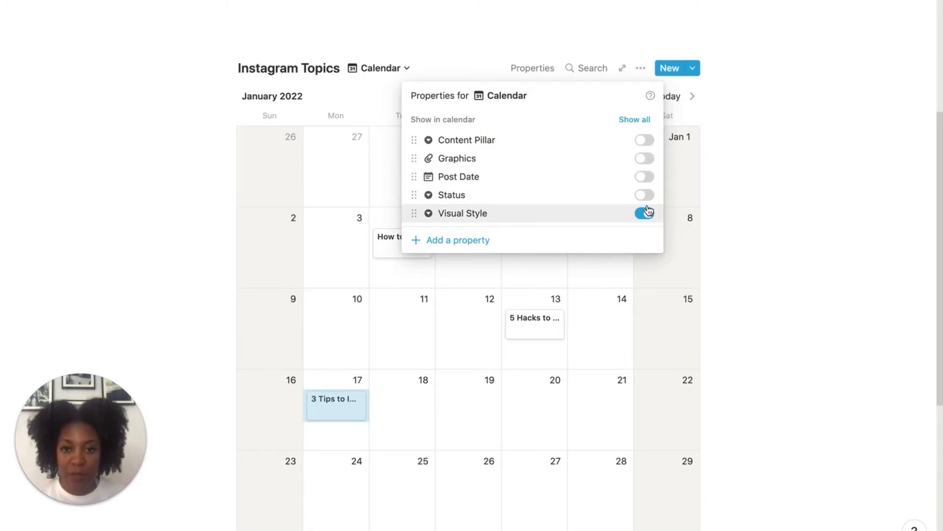
{"action": "left_click", "coordinate": [646, 140]}
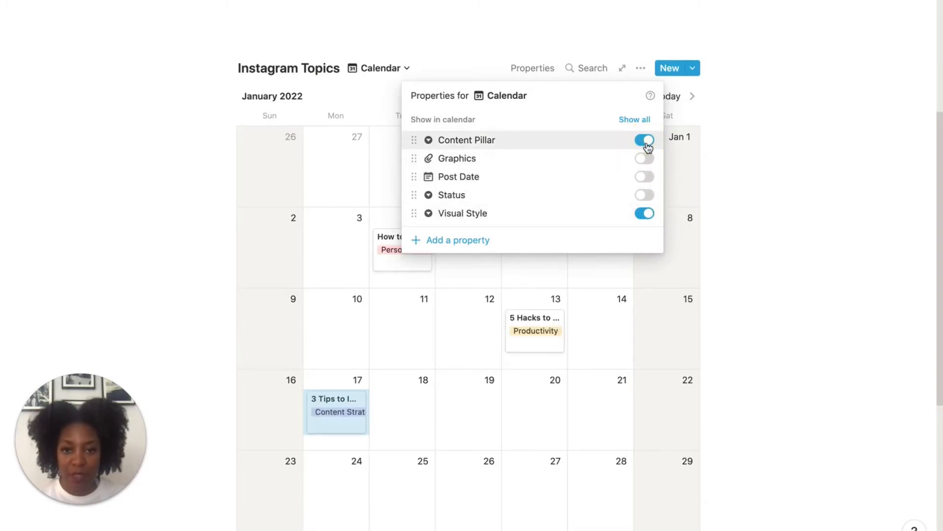
{"action": "left_click", "coordinate": [710, 335]}
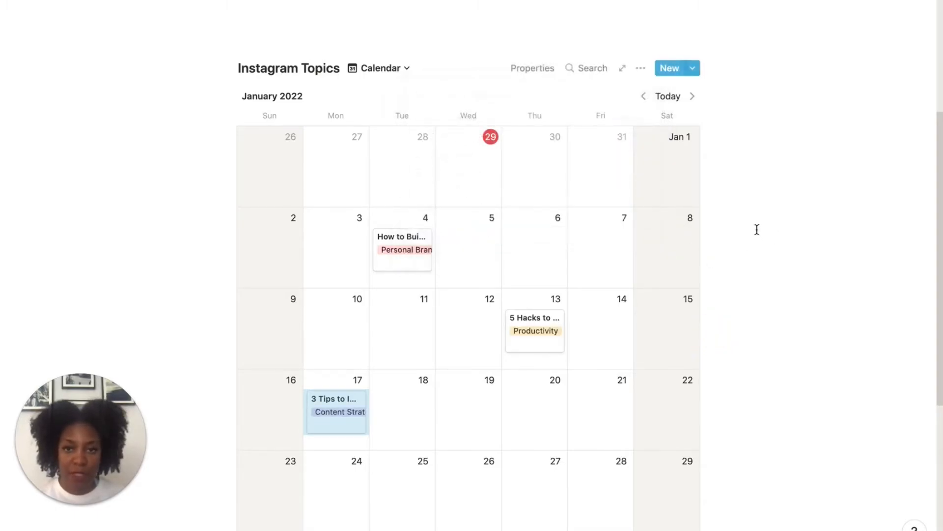
Step: In the Default view table, set Visual Style to Carousel Post for 3 Tips, Reel for 5 Hacks and Brand Photo for How to Build
{"action": "left_click", "coordinate": [387, 72]}
{"action": "left_click", "coordinate": [391, 140]}
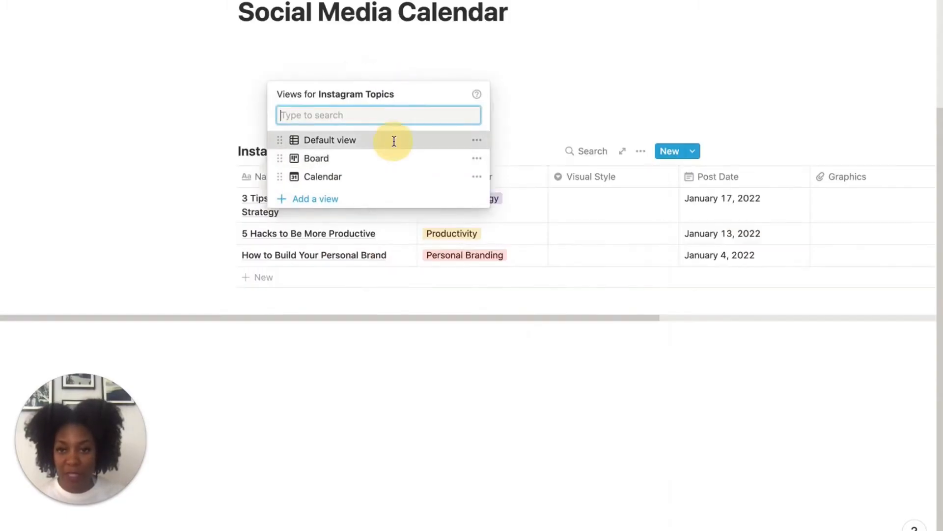
{"action": "left_click", "coordinate": [607, 208]}
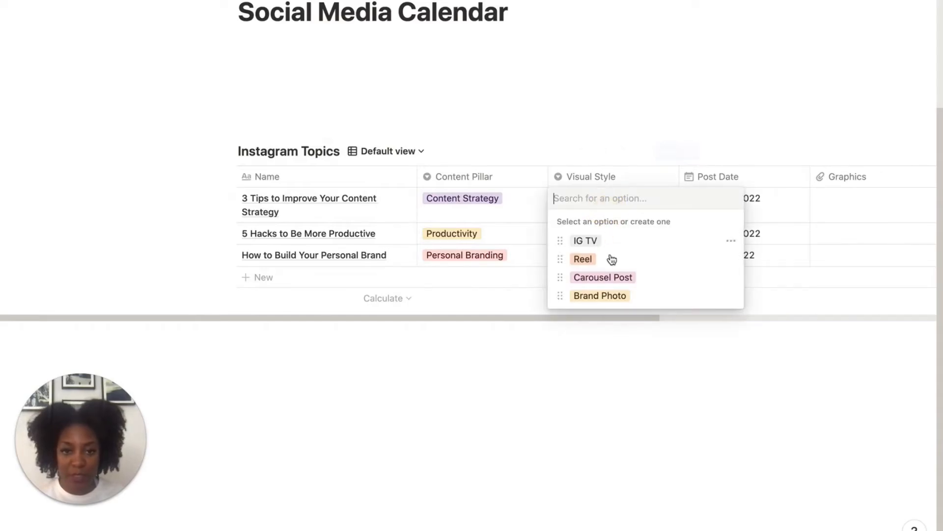
{"action": "left_click", "coordinate": [627, 281]}
{"action": "left_click", "coordinate": [576, 235]}
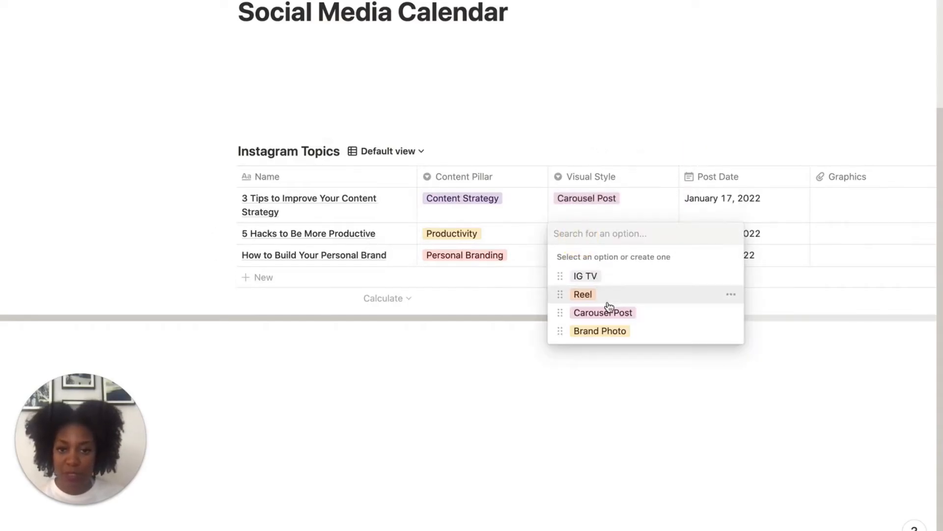
{"action": "left_click", "coordinate": [608, 296]}
{"action": "left_click", "coordinate": [584, 255]}
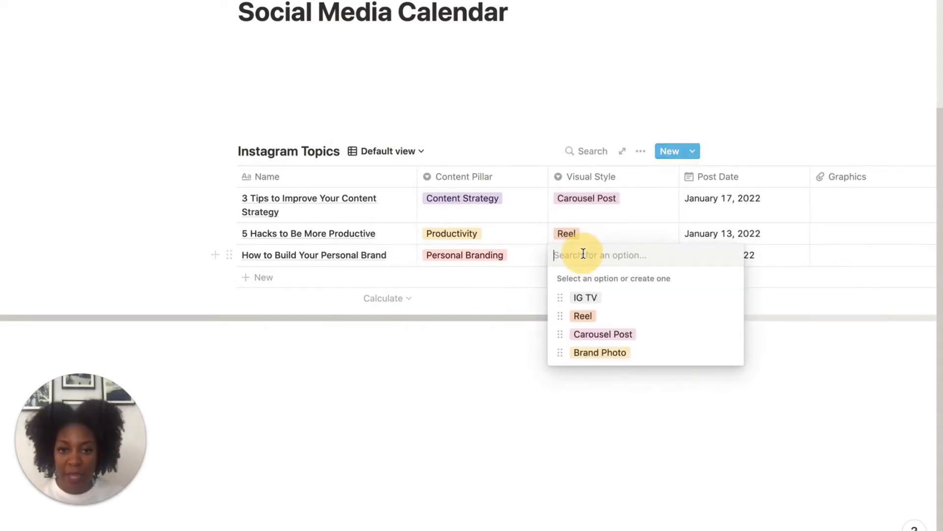
{"action": "left_click", "coordinate": [613, 352]}
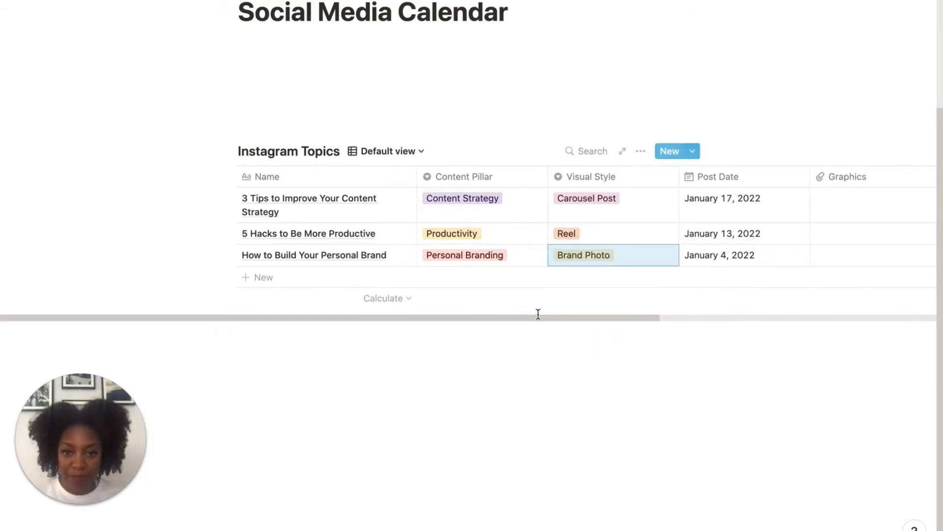
Step: Set the Status of all three Instagram topics to Not Started
{"action": "left_click_drag", "start_coordinate": [563, 320], "coordinate": [778, 294]}
{"action": "left_click", "coordinate": [685, 202]}
{"action": "left_click", "coordinate": [688, 241]}
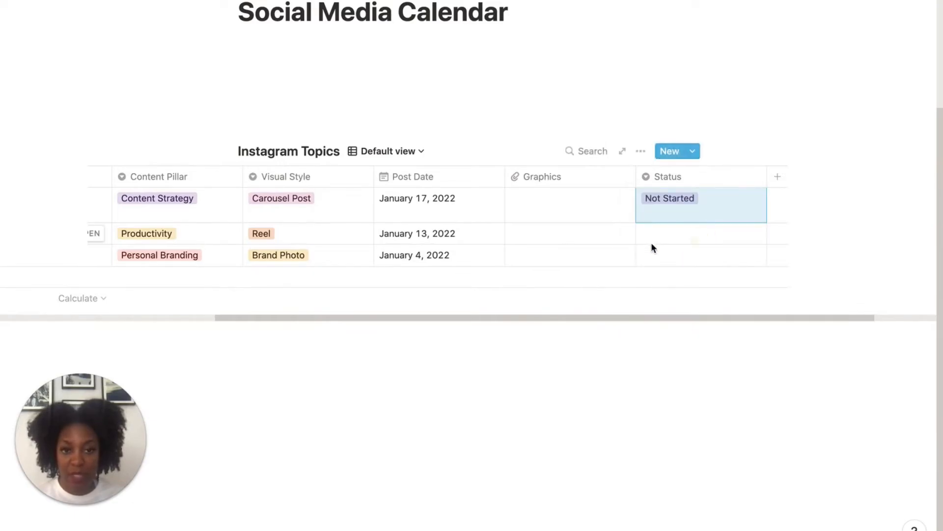
{"action": "left_click", "coordinate": [654, 243]}
{"action": "left_click", "coordinate": [676, 275]}
{"action": "left_click", "coordinate": [662, 256]}
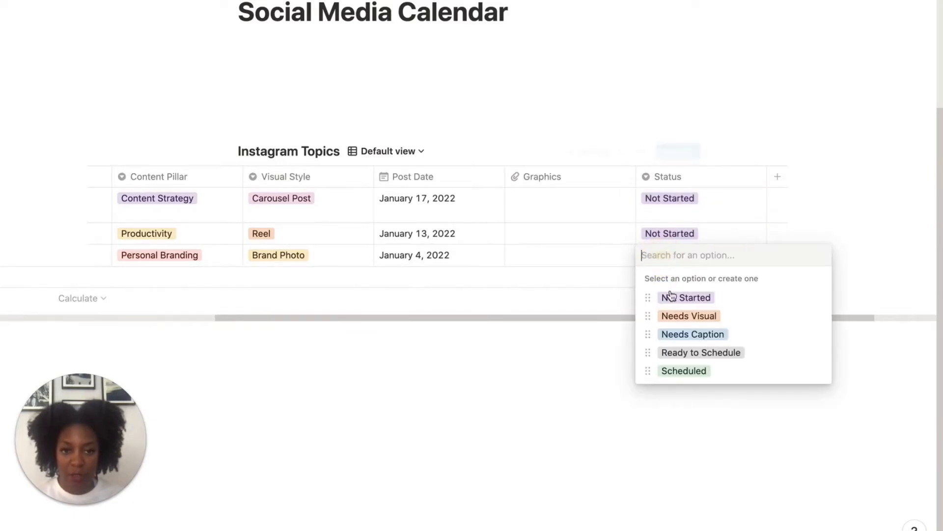
{"action": "left_click", "coordinate": [677, 299]}
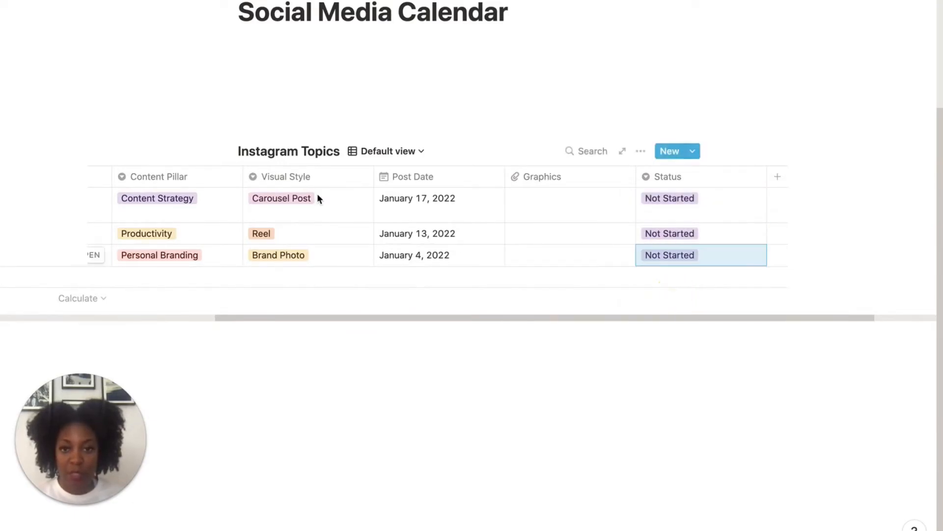
Step: Rename the Board view of Instagram Topics as "By Content Pillar" and display it
{"action": "left_click", "coordinate": [382, 322]}
{"action": "left_click_drag", "start_coordinate": [329, 317], "coordinate": [175, 295]}
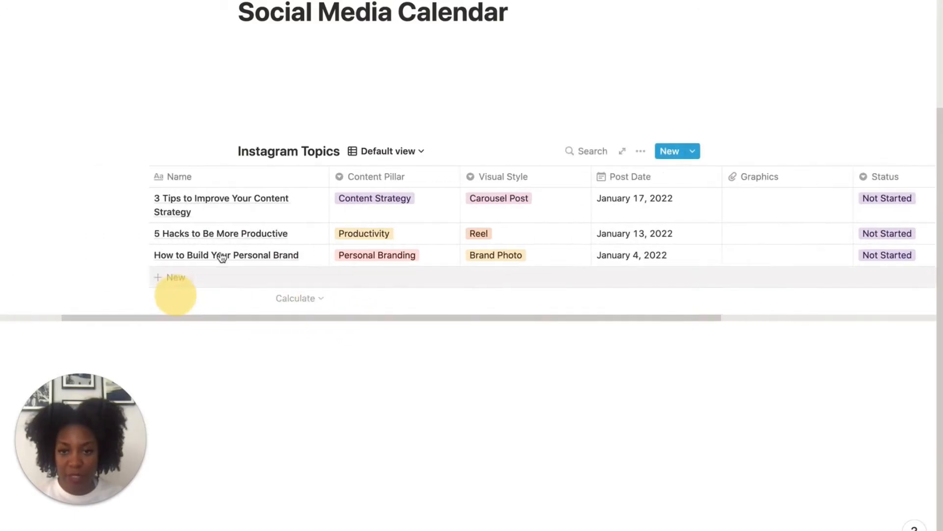
{"action": "left_click", "coordinate": [393, 152]}
{"action": "left_click", "coordinate": [480, 241]}
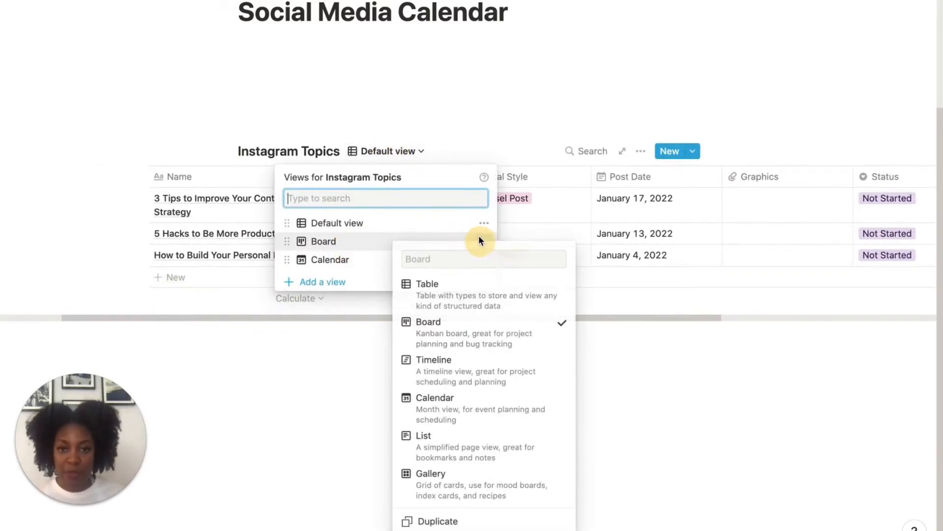
{"action": "left_click", "coordinate": [463, 250]}
{"action": "type", "text": "By "}
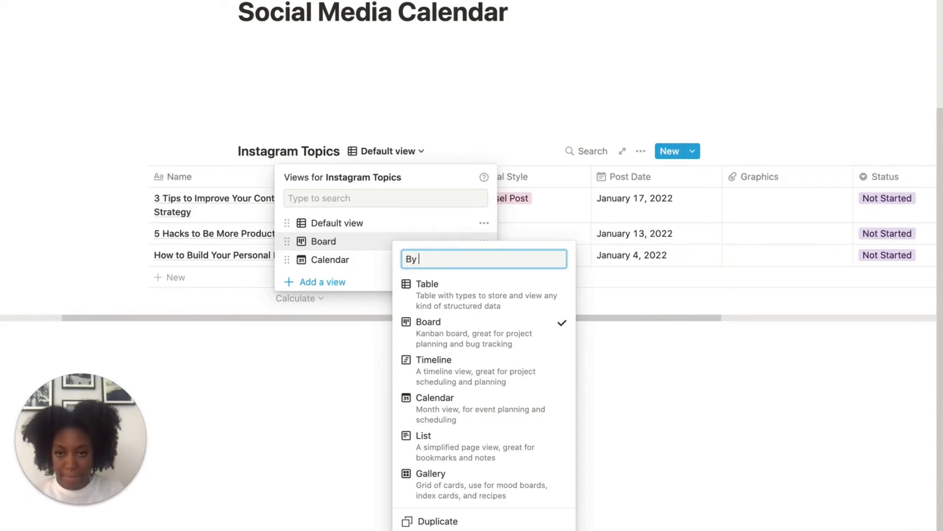
{"action": "type", "text": "Content Pill"}
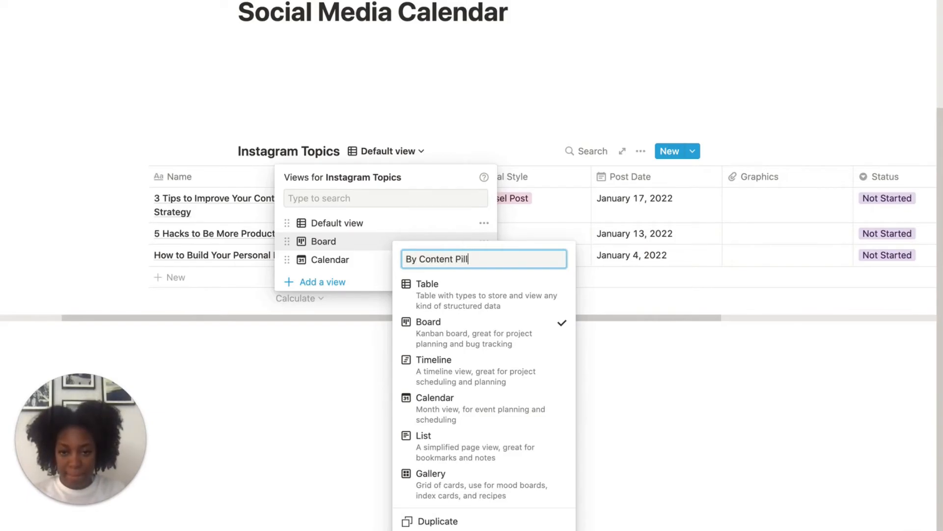
{"action": "type", "text": "ar"}
{"action": "key", "text": "Return"}
{"action": "left_click_drag", "start_coordinate": [427, 319], "coordinate": [330, 310]}
Step: Add a new Board view named "By Status" to the Instagram Topics database
{"action": "left_click", "coordinate": [415, 151]}
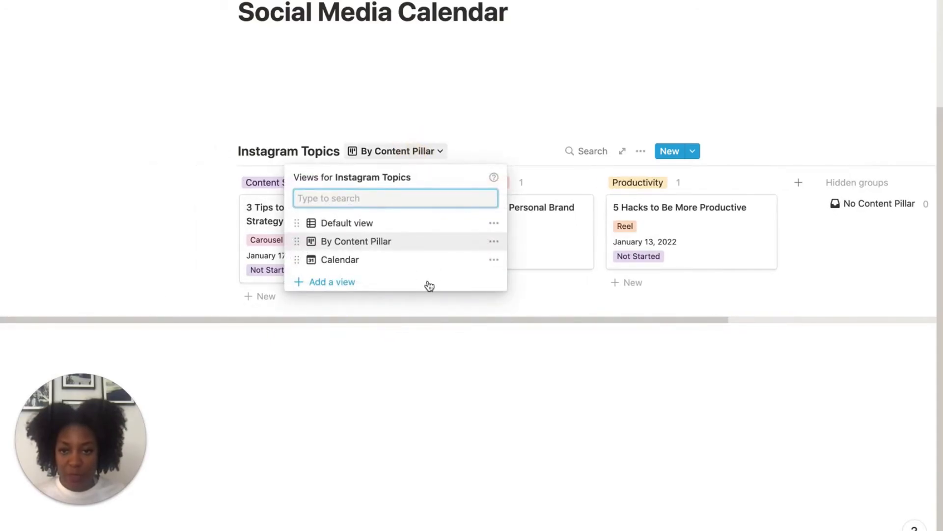
{"action": "left_click", "coordinate": [435, 279]}
{"action": "left_click", "coordinate": [570, 214]}
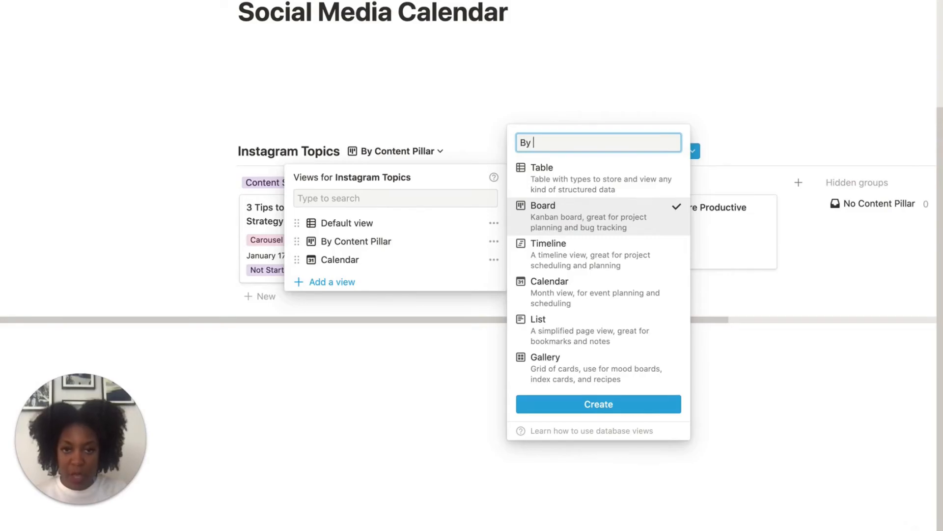
{"action": "type", "text": "By Status"}
{"action": "key", "text": "Return"}
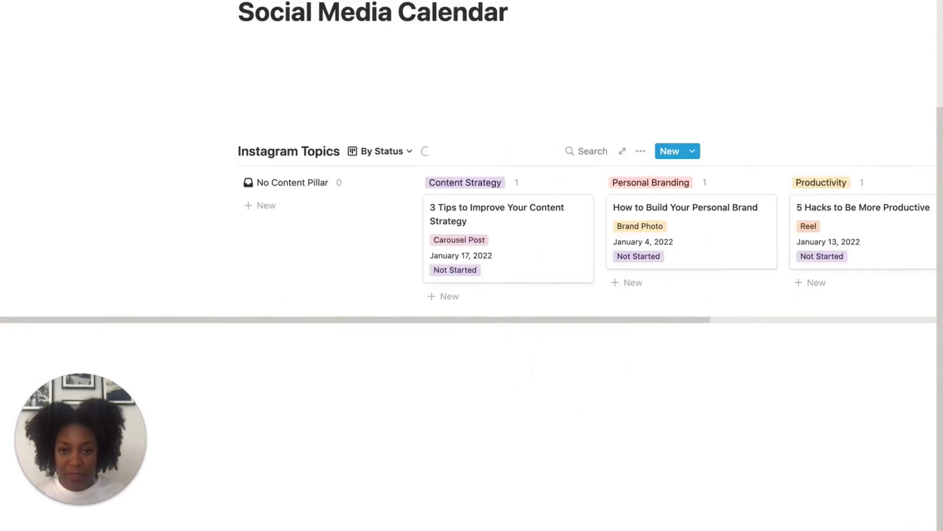
Step: Group the By Status board by the Status property
{"action": "left_click", "coordinate": [643, 155]}
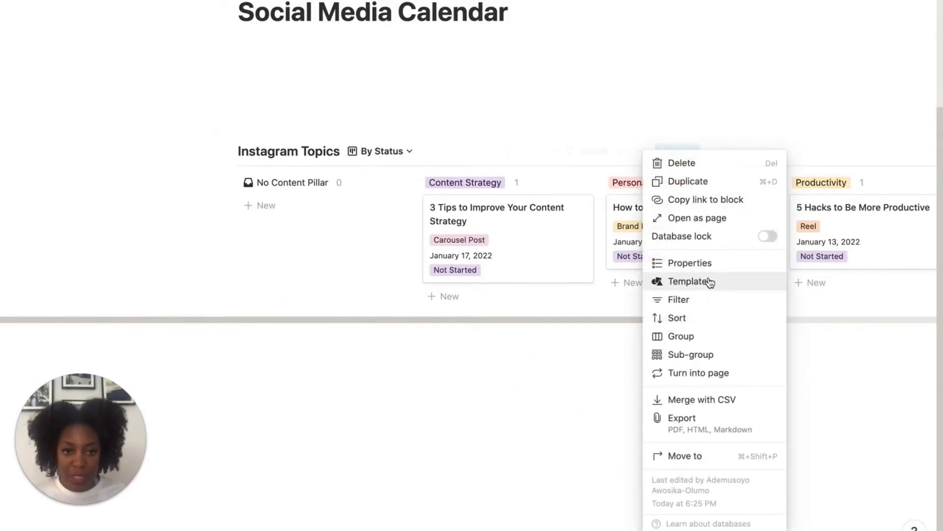
{"action": "left_click", "coordinate": [714, 336]}
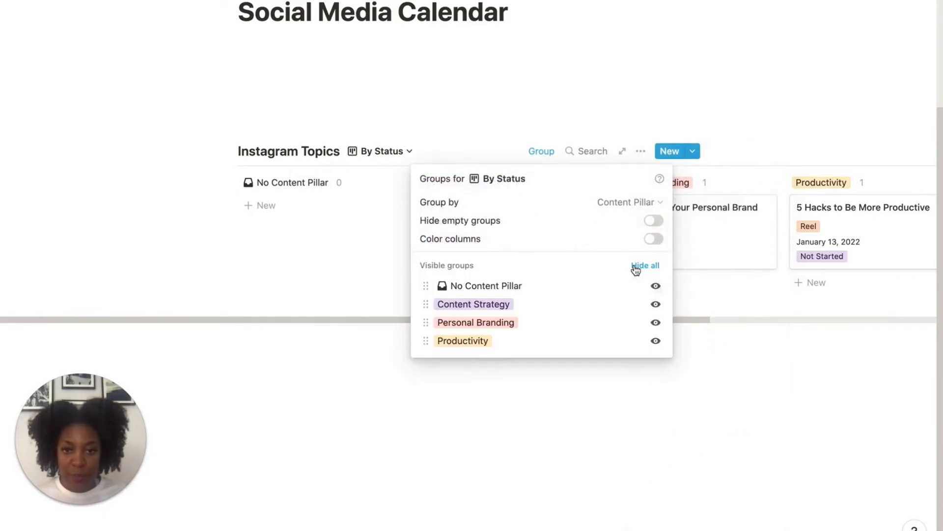
{"action": "left_click", "coordinate": [628, 204]}
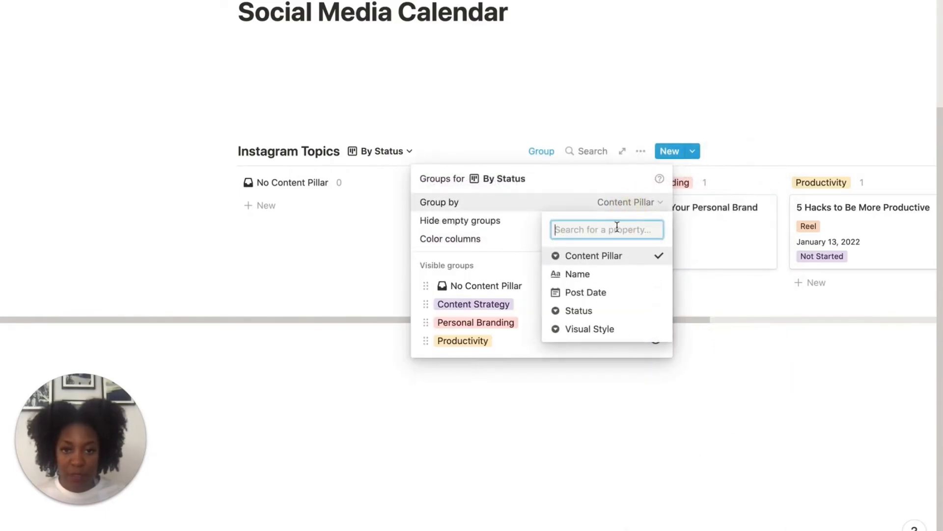
{"action": "left_click", "coordinate": [624, 312]}
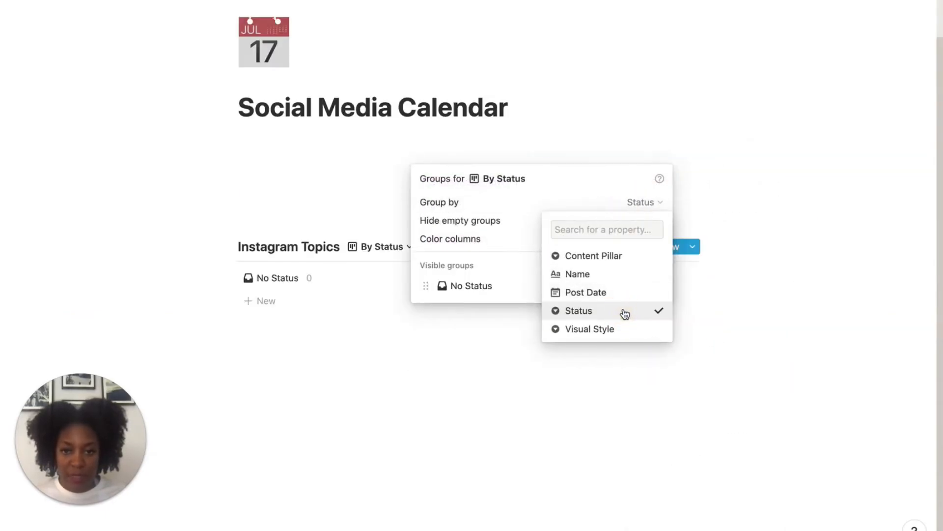
{"action": "left_click", "coordinate": [327, 312]}
Step: Hide the empty No Status group on the By Status board
{"action": "left_click", "coordinate": [354, 190]}
{"action": "left_click", "coordinate": [386, 183]}
{"action": "left_click", "coordinate": [383, 203]}
{"action": "mouse_move", "coordinate": [364, 254]}
{"action": "left_mouse_down"}
{"action": "mouse_move", "coordinate": [615, 245]}
{"action": "mouse_move", "coordinate": [506, 235]}
{"action": "mouse_move", "coordinate": [349, 246]}
{"action": "left_mouse_up"}
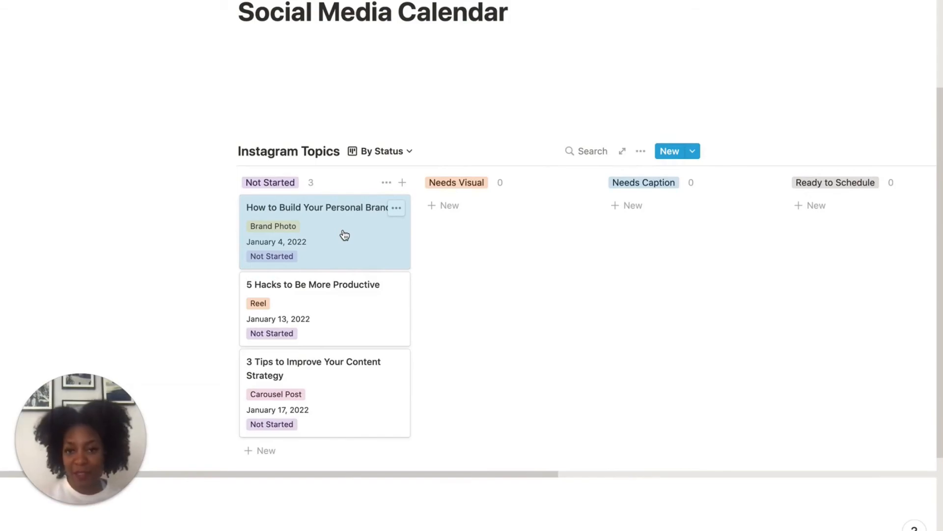
Step: Open the How to Build Your Personal Brand card and add a Number property named "Likes"
{"action": "left_click", "coordinate": [343, 230]}
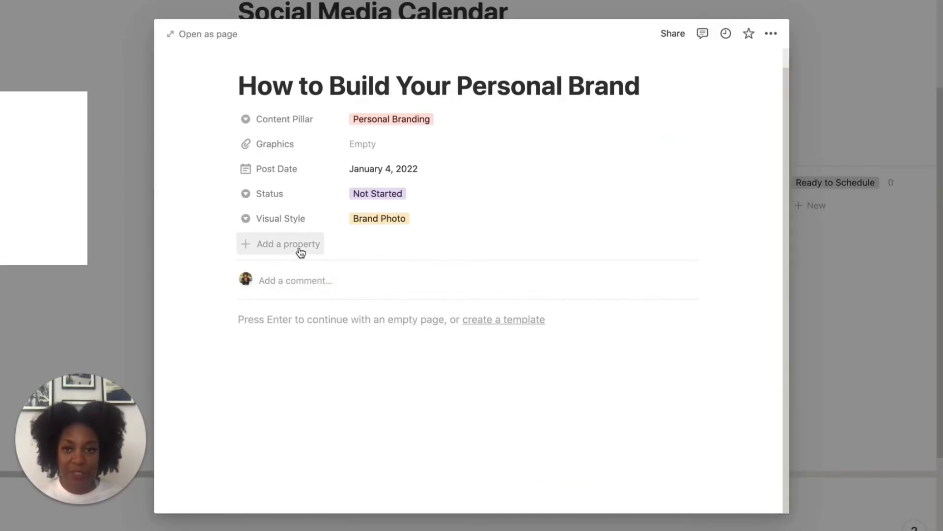
{"action": "left_click", "coordinate": [300, 251]}
{"action": "type", "text": "Likes"}
{"action": "mouse_move", "coordinate": [297, 320]}
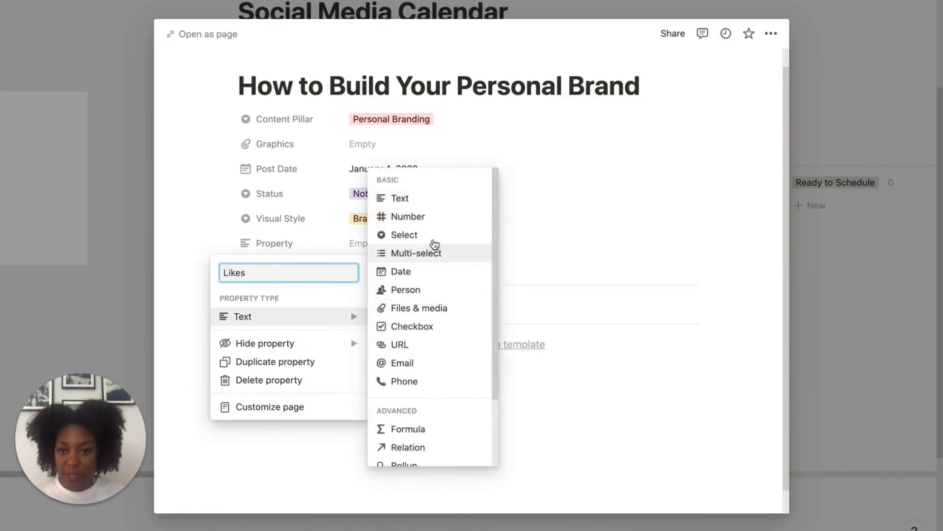
{"action": "left_click", "coordinate": [438, 217]}
Step: Add a Number property named "Comments" to the open card and return to the board
{"action": "left_click", "coordinate": [276, 270]}
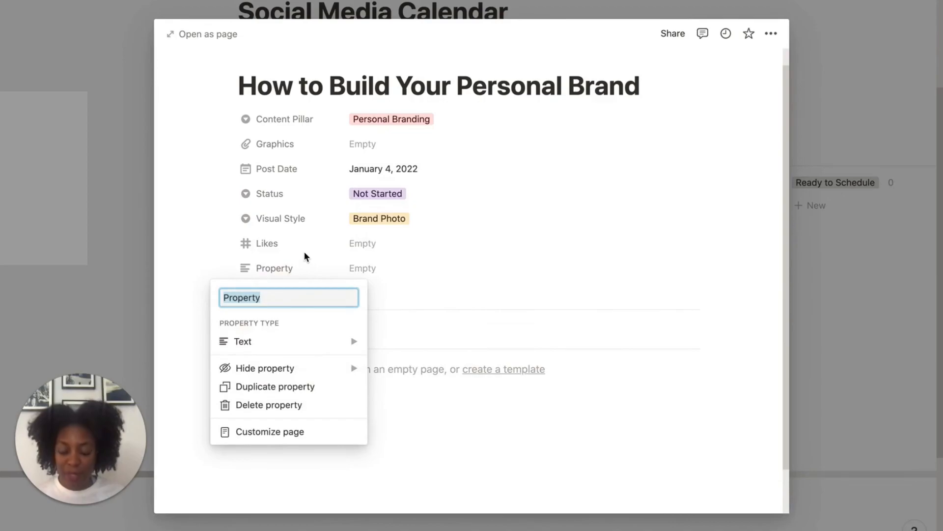
{"action": "type", "text": "Comments"}
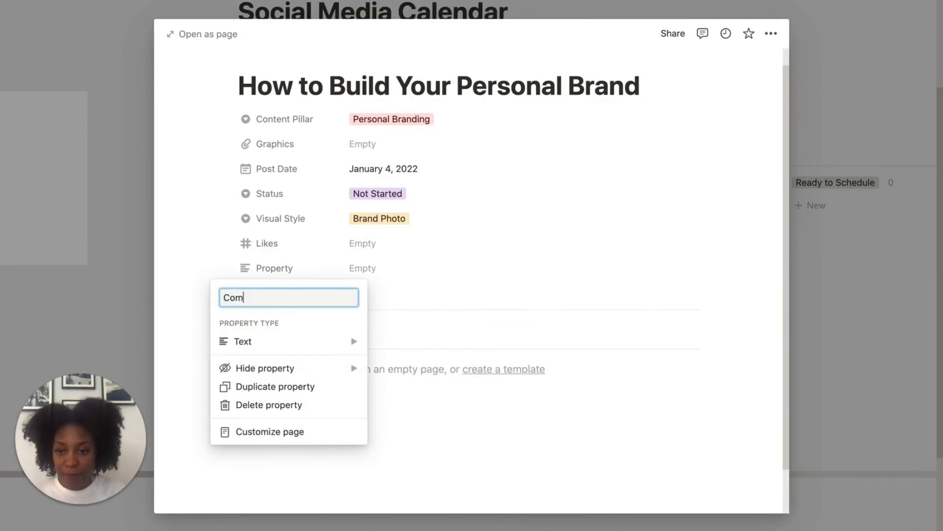
{"action": "mouse_move", "coordinate": [341, 347]}
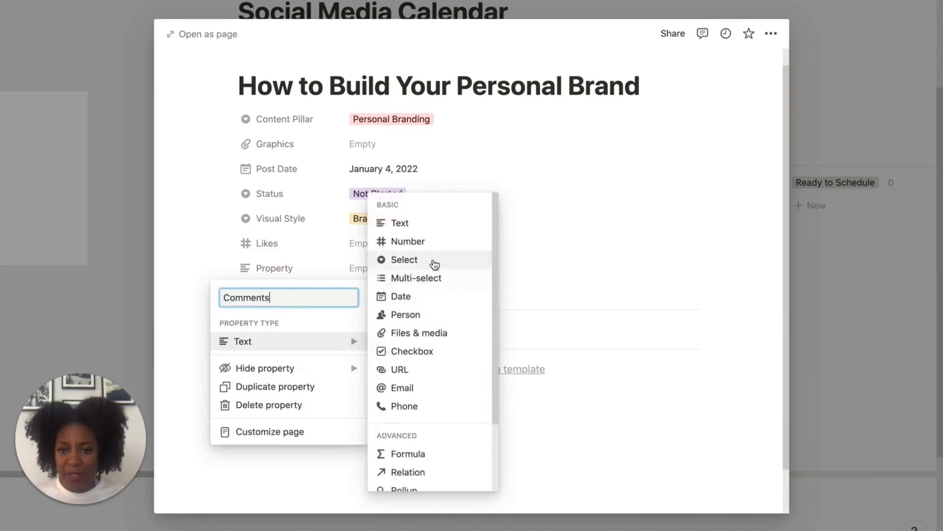
{"action": "left_click", "coordinate": [435, 247]}
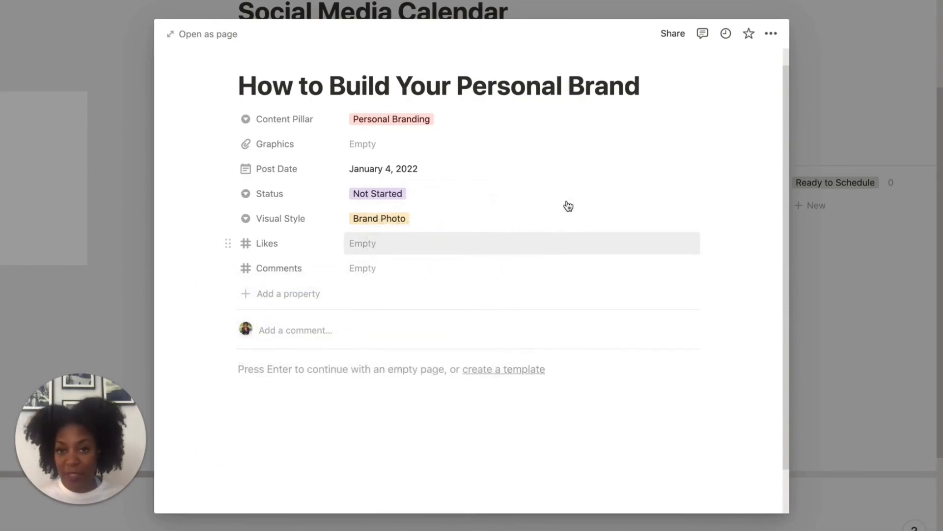
{"action": "key", "text": "Escape"}
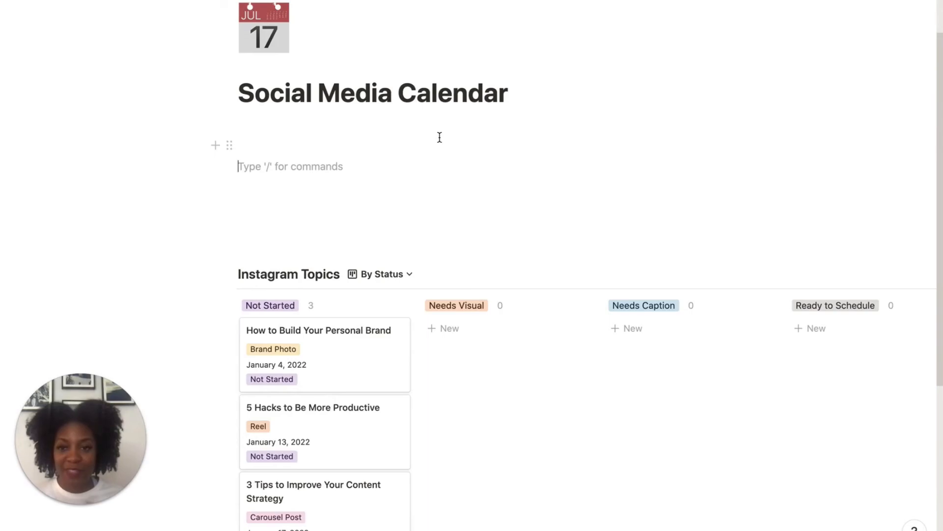